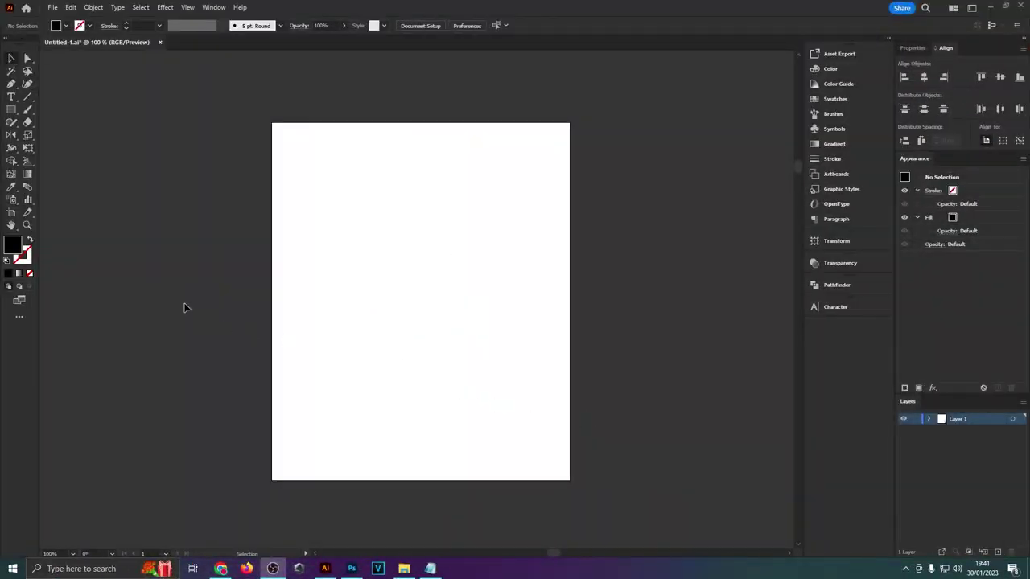
Step: Check the artboard's dimensions with the Artboard tool
key(shift+o)
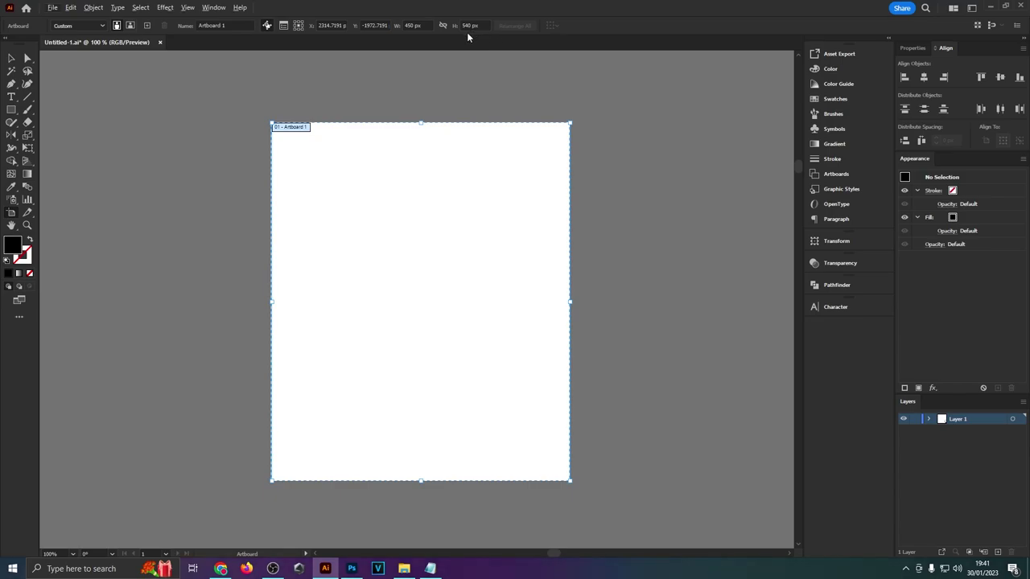
click(17, 58)
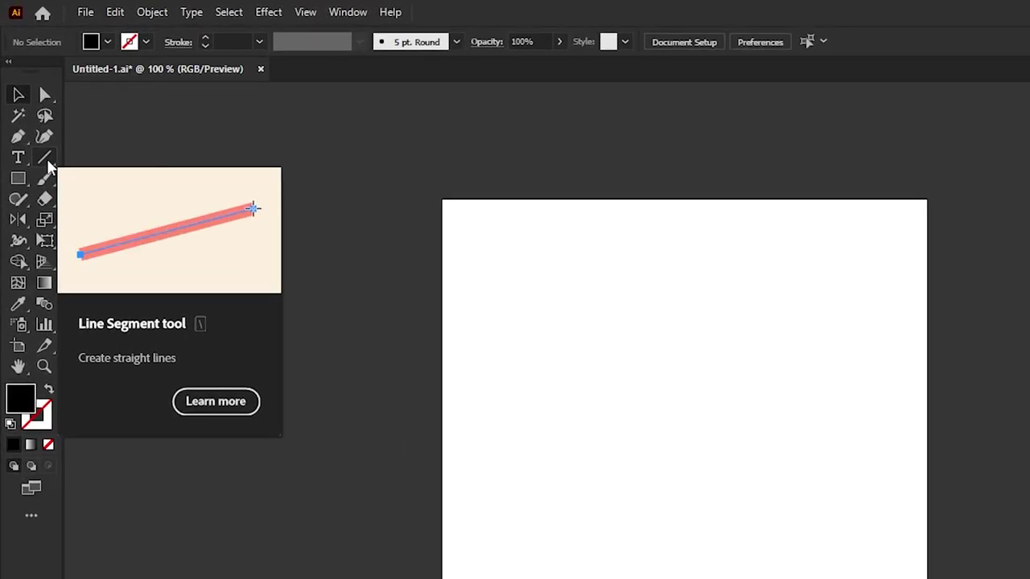
Step: Create a 400 by 400 px polar grid with 10 concentric dividers and 0 radial dividers
click(47, 163)
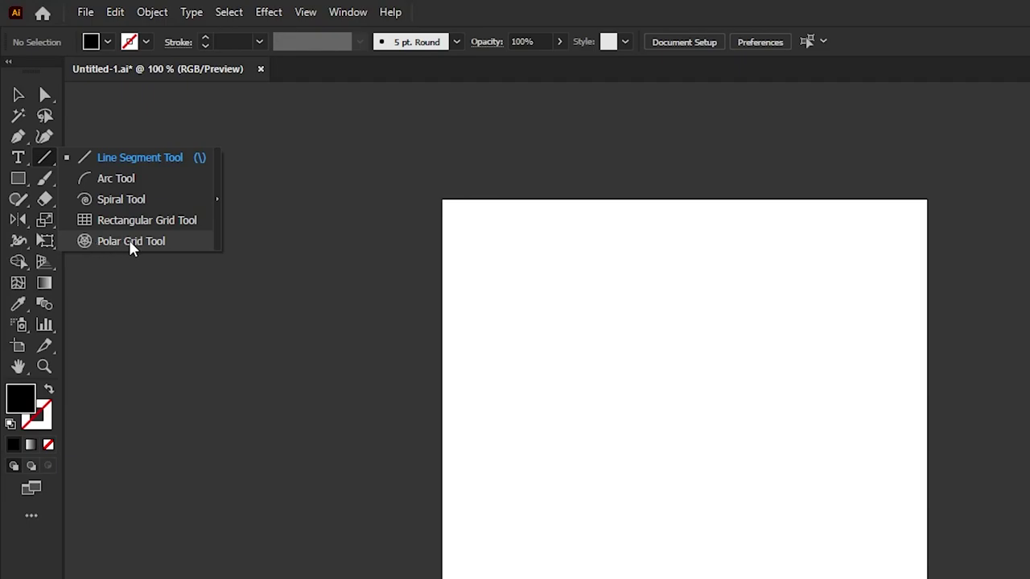
click(127, 242)
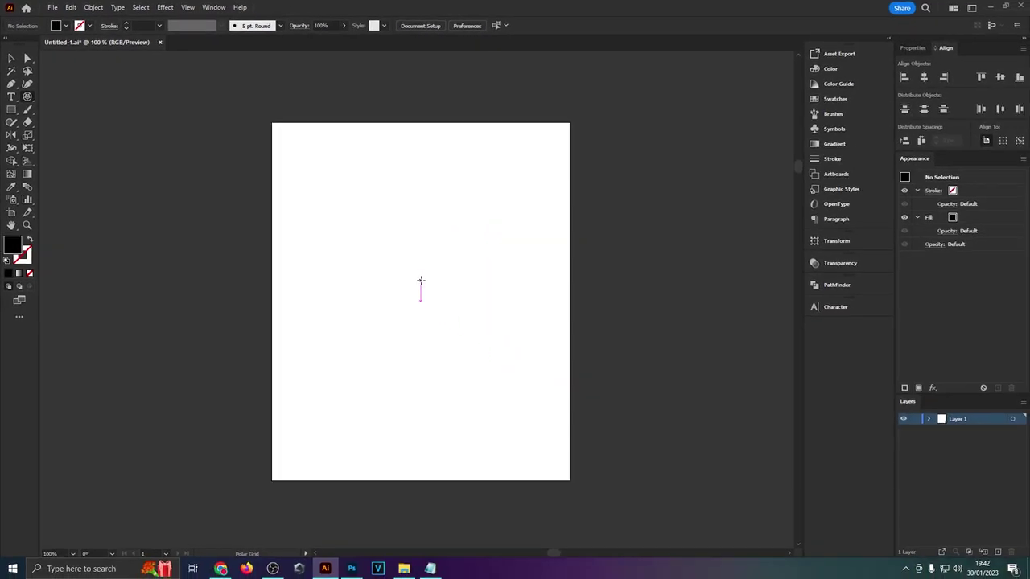
scroll(420, 279, up, 1)
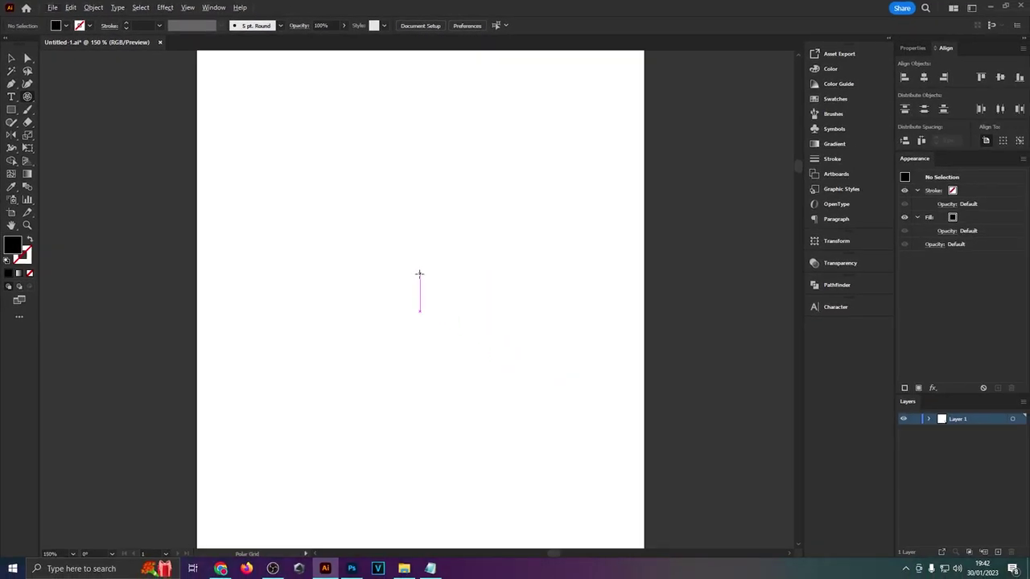
click(419, 274)
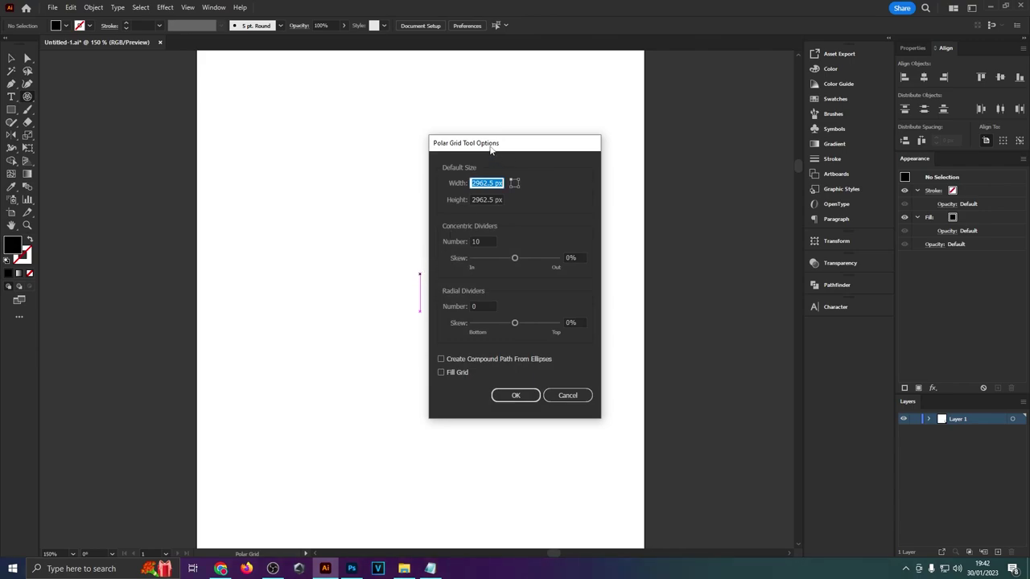
drag(488, 146, 508, 161)
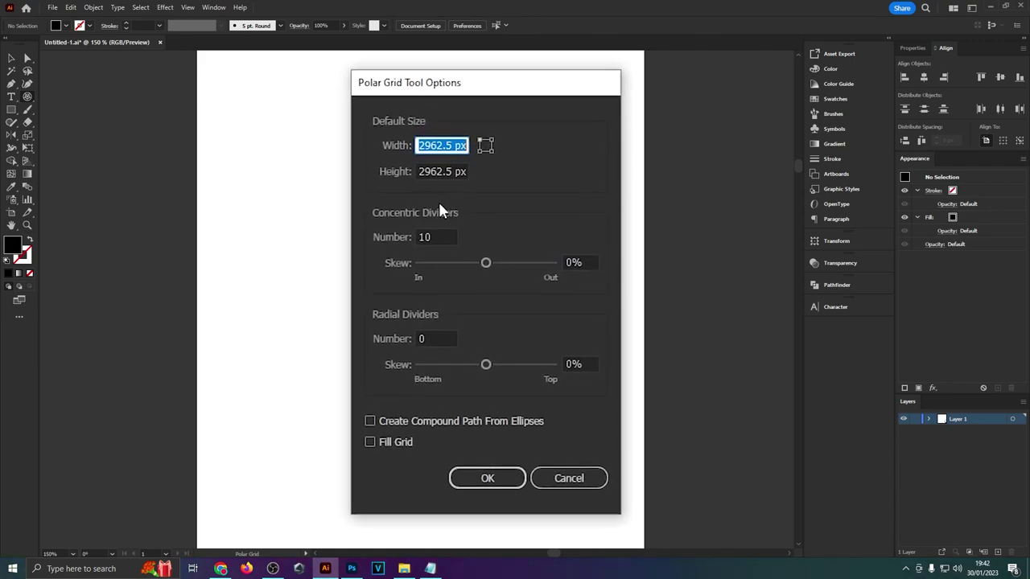
click(439, 145)
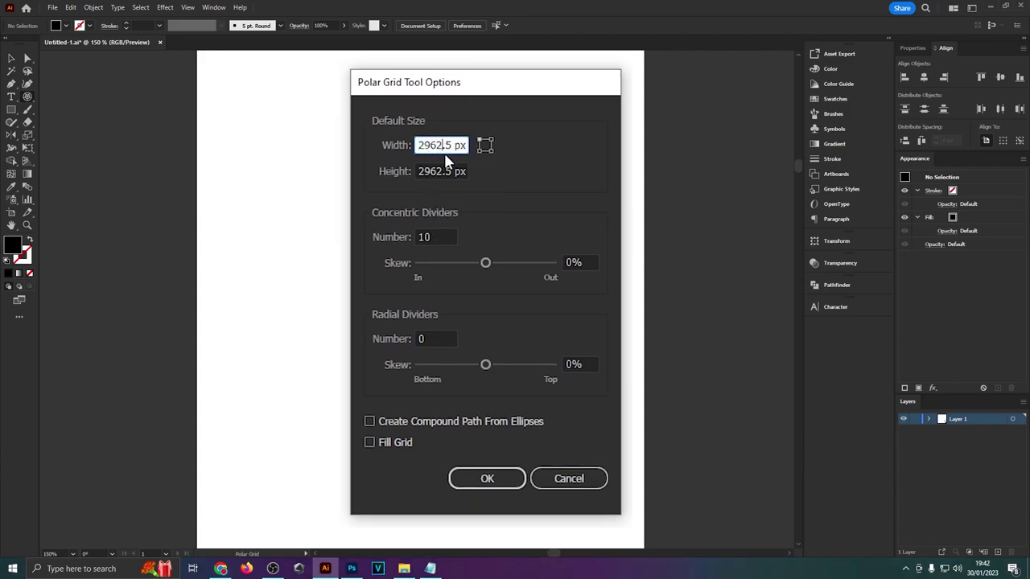
text(400)
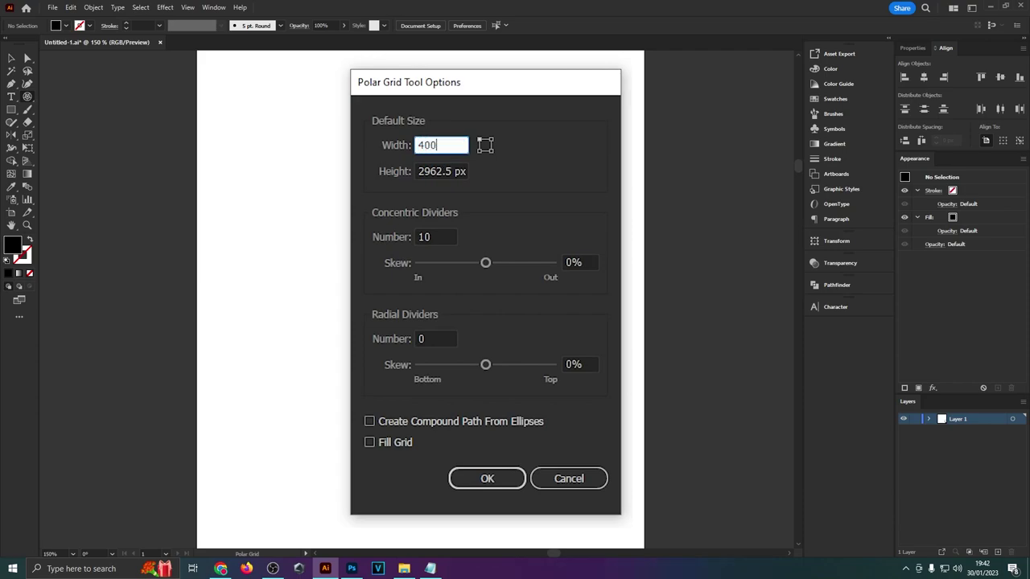
key(Tab)
text(400)
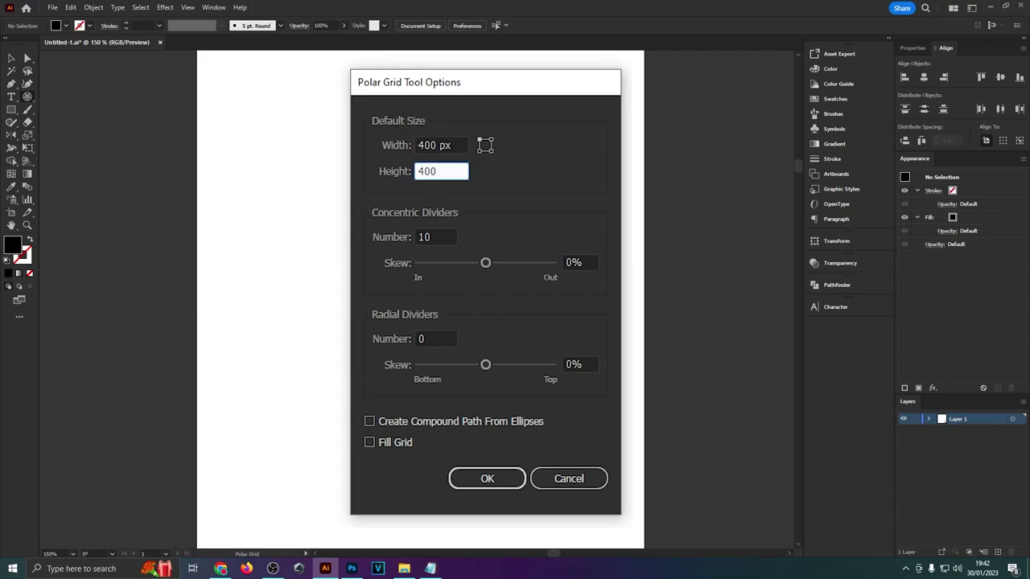
click(438, 238)
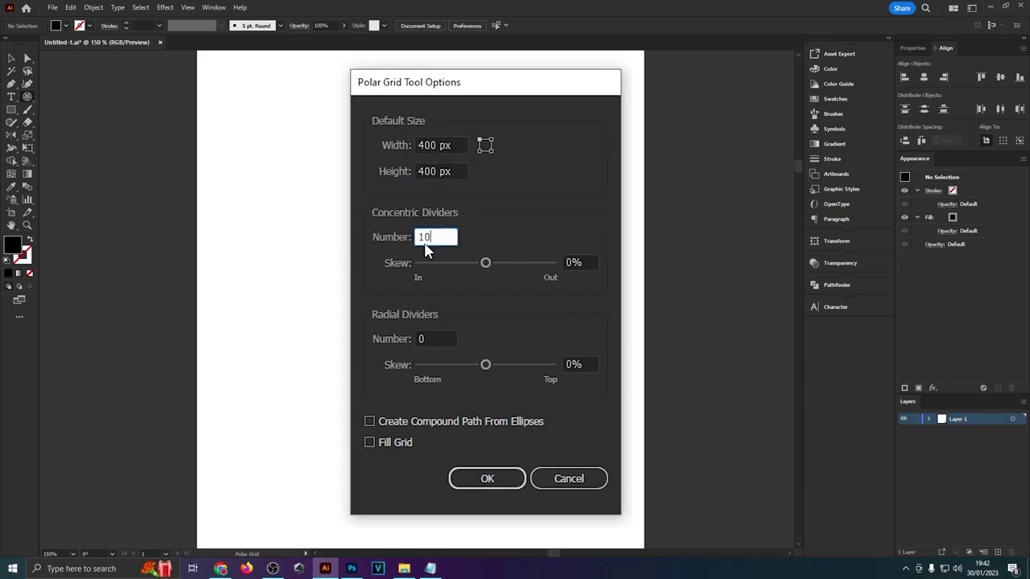
drag(435, 338, 398, 338)
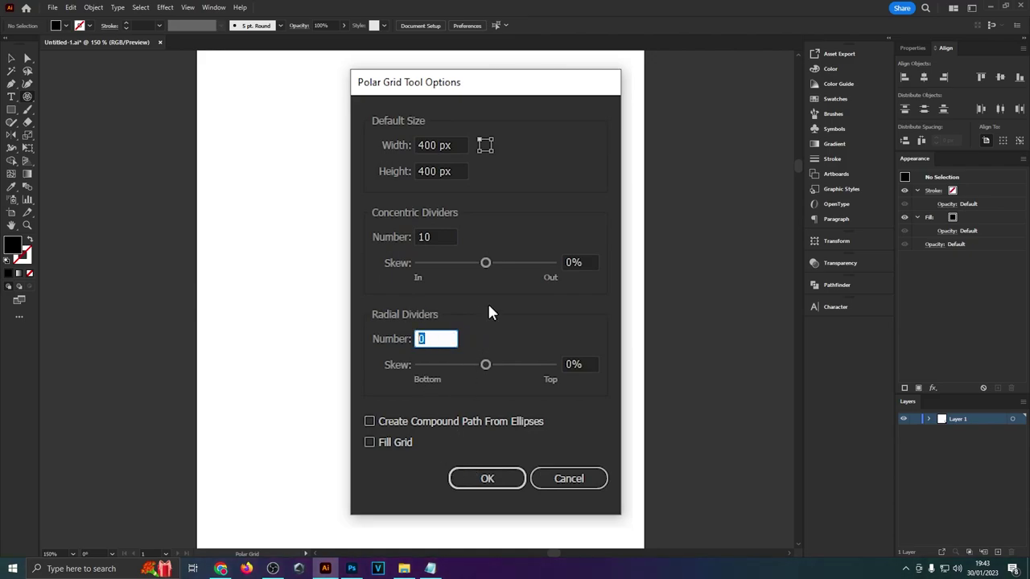
click(487, 479)
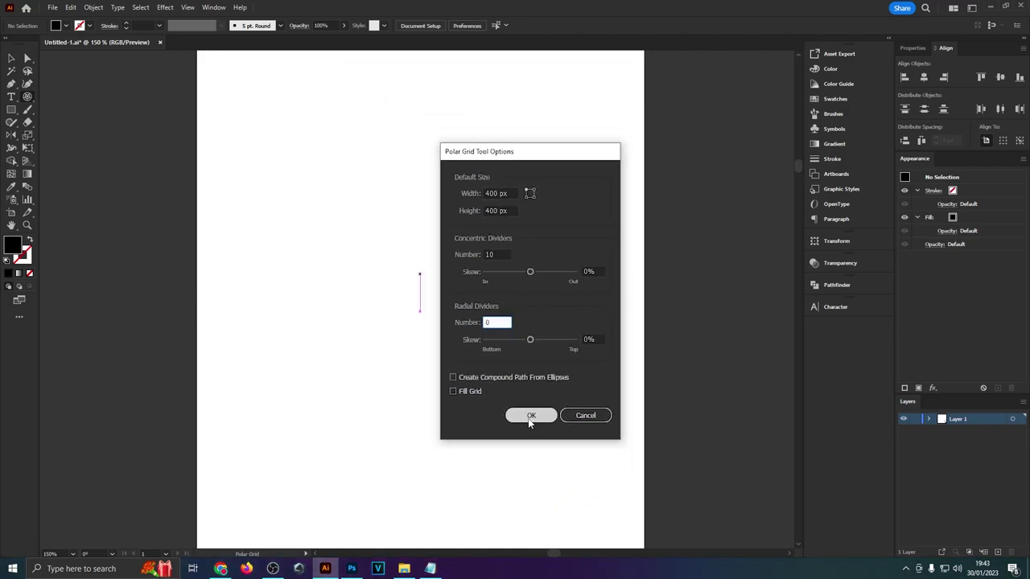
Step: Move the polar grid fully onto the artboard and give its rings a black stroke
click(11, 59)
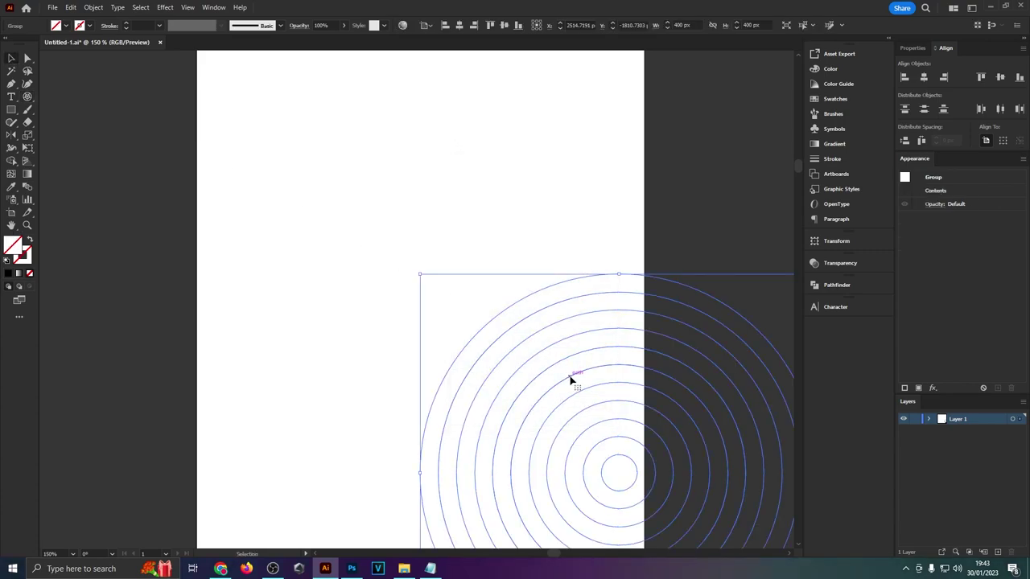
drag(571, 379, 405, 249)
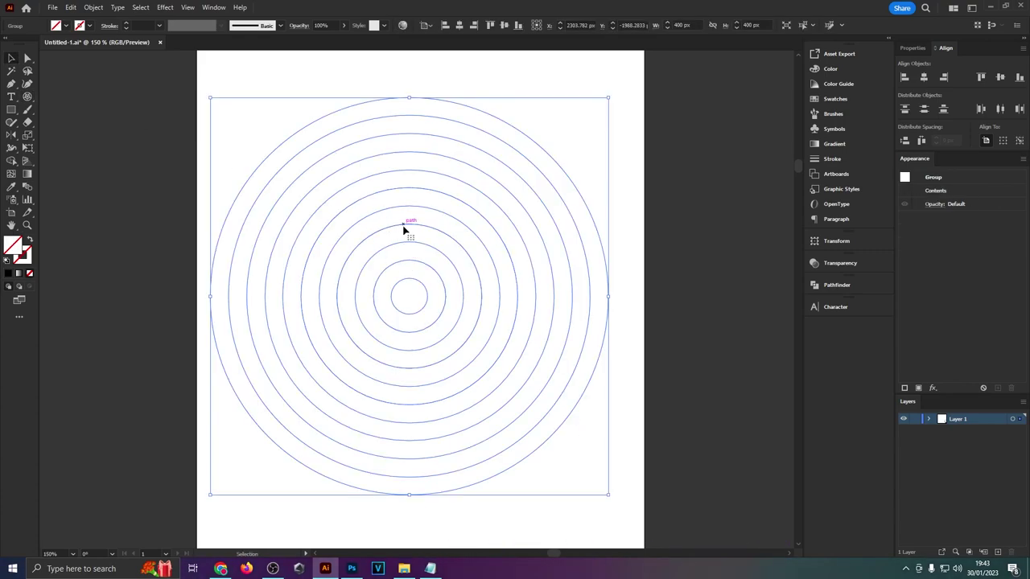
click(80, 27)
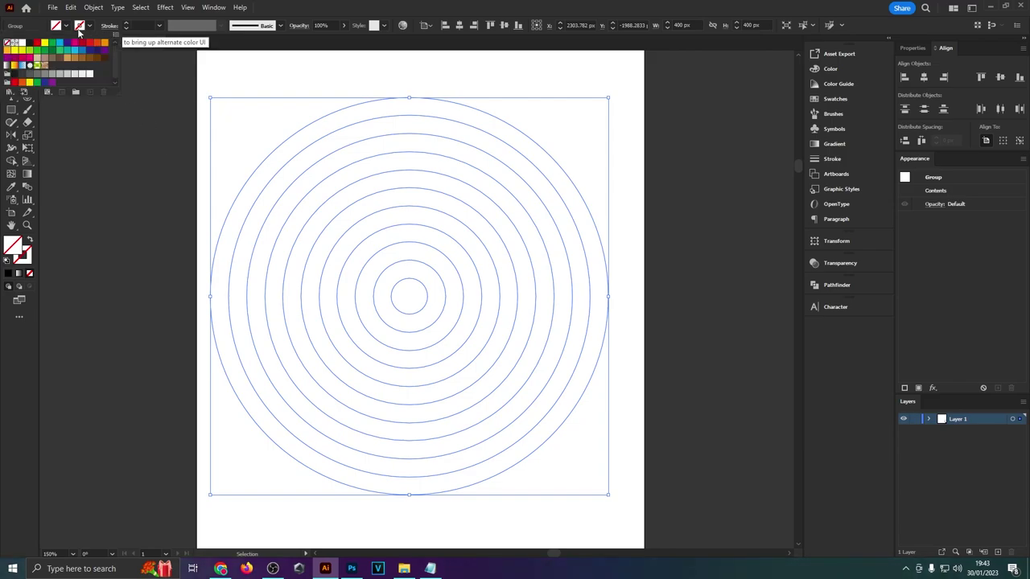
click(29, 44)
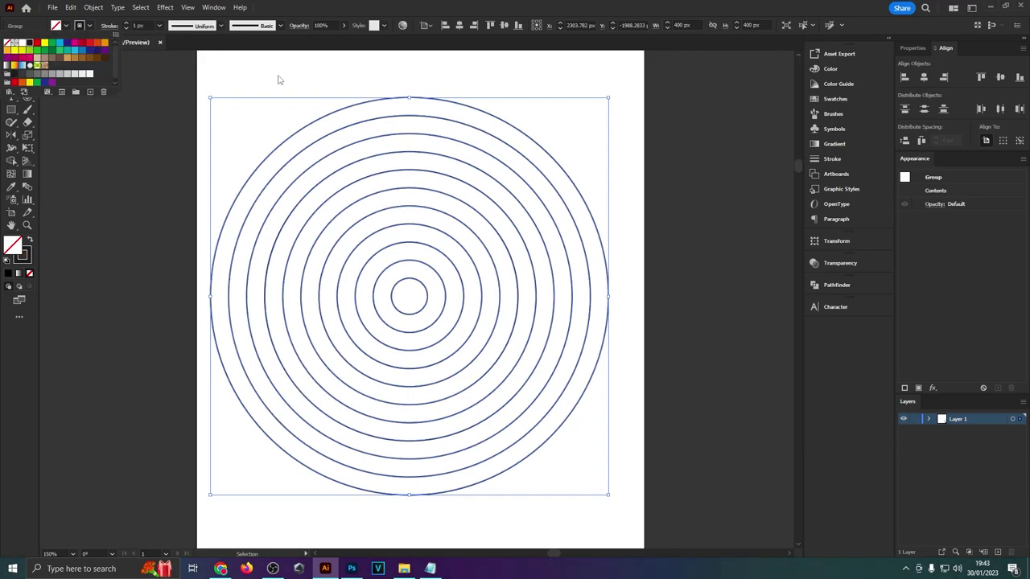
click(224, 76)
Step: Set the stroke weight of the concentric rings to 3 px and clear the selection
drag(207, 81, 648, 544)
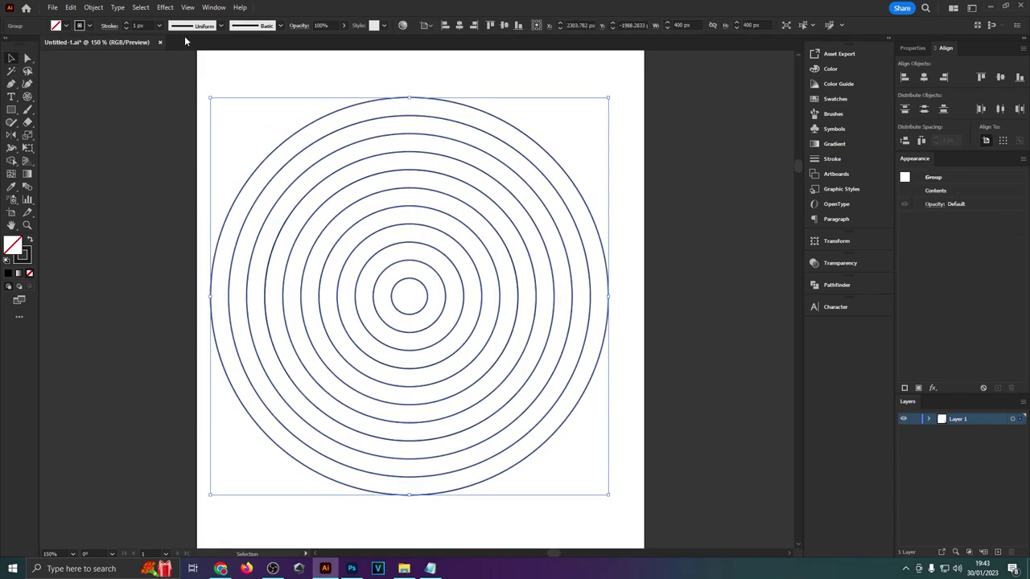
click(127, 25)
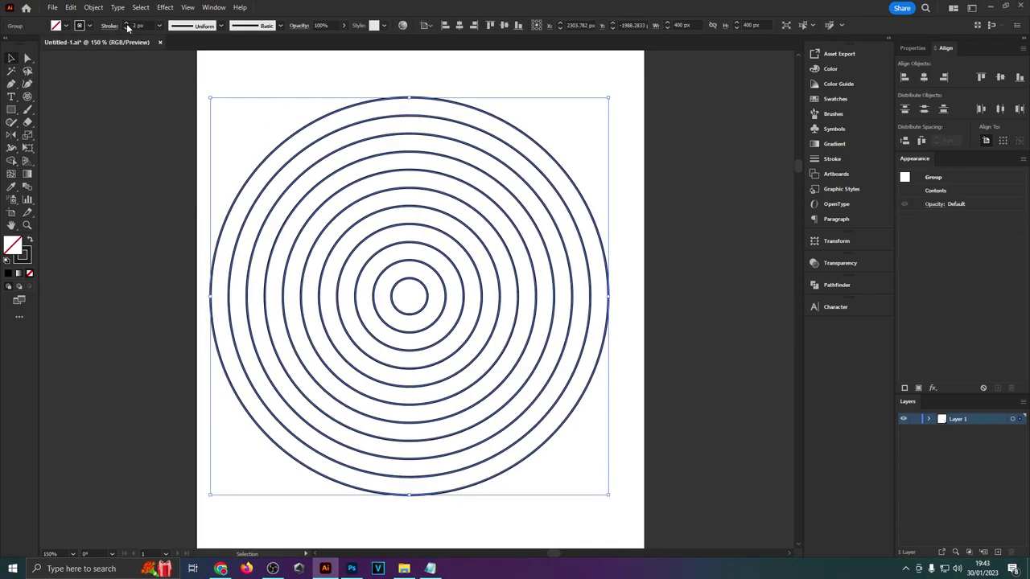
click(126, 24)
click(647, 247)
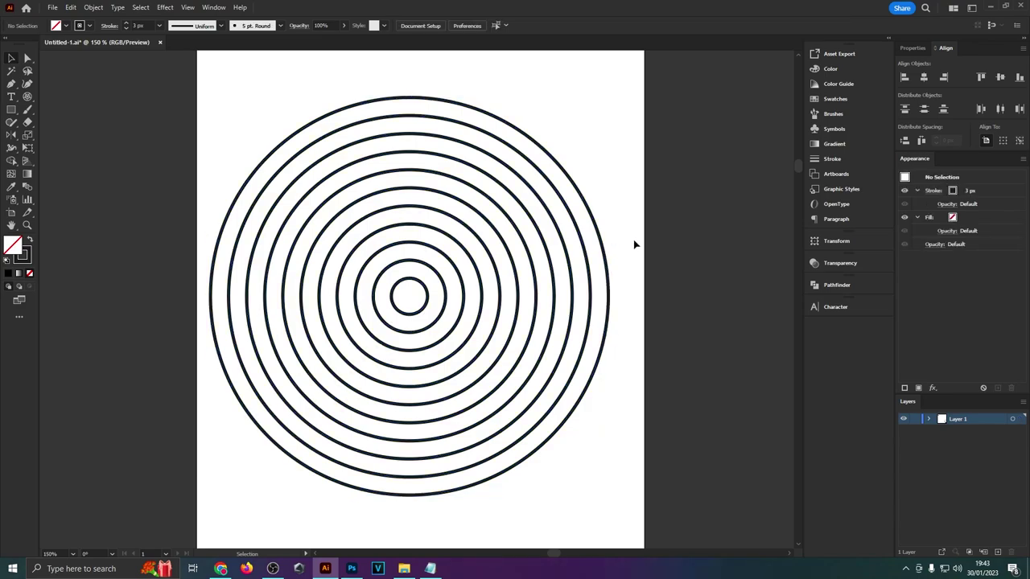
Step: Scale the ring group up proportionally to about 425 px wide so it nearly fills the artboard's width
click(600, 293)
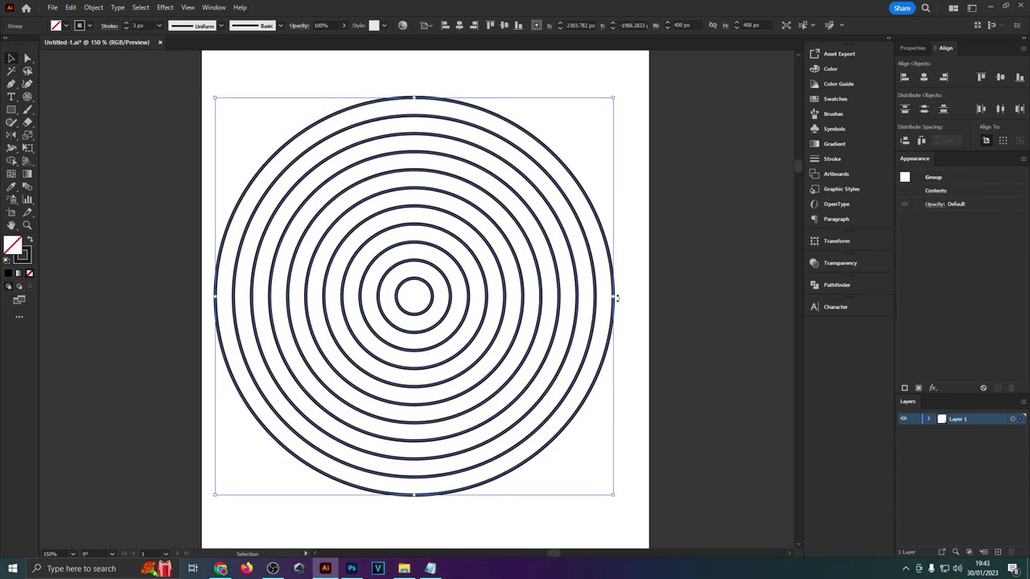
drag(614, 297, 638, 297)
drag(645, 189, 607, 201)
click(604, 195)
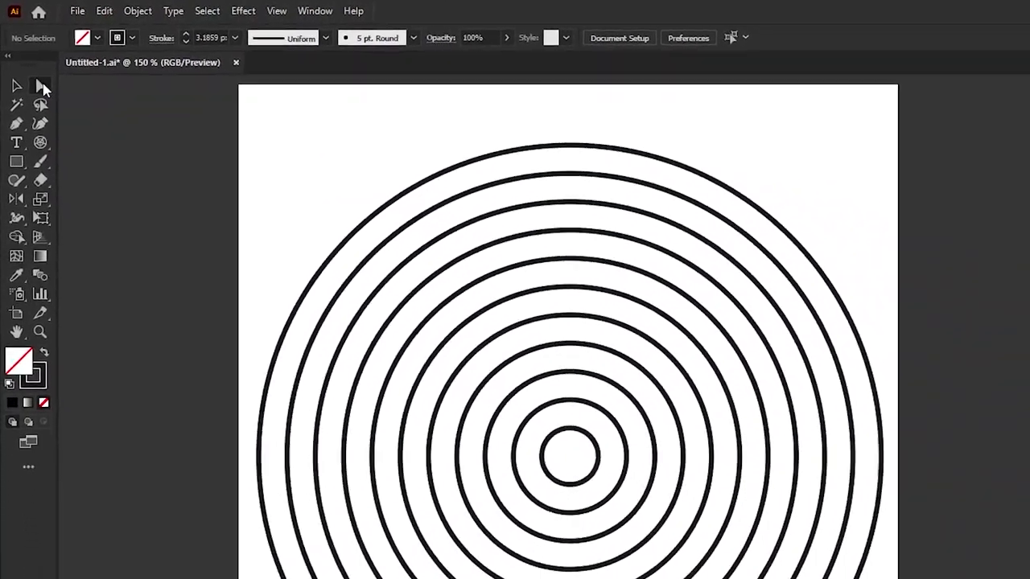
Step: Directly select the upper anchor points of all the rings and cut their top halves out
click(42, 86)
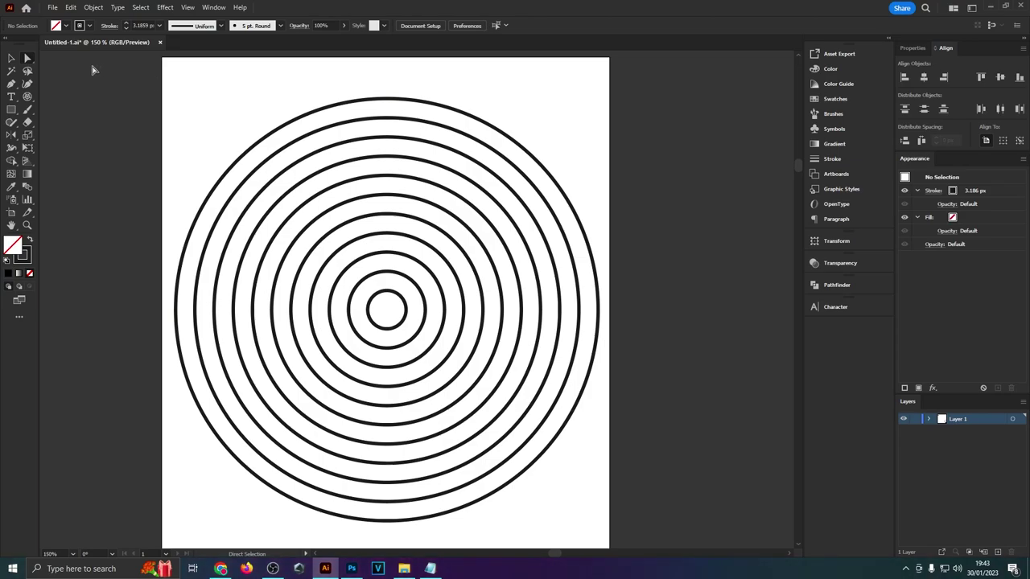
drag(80, 69, 650, 301)
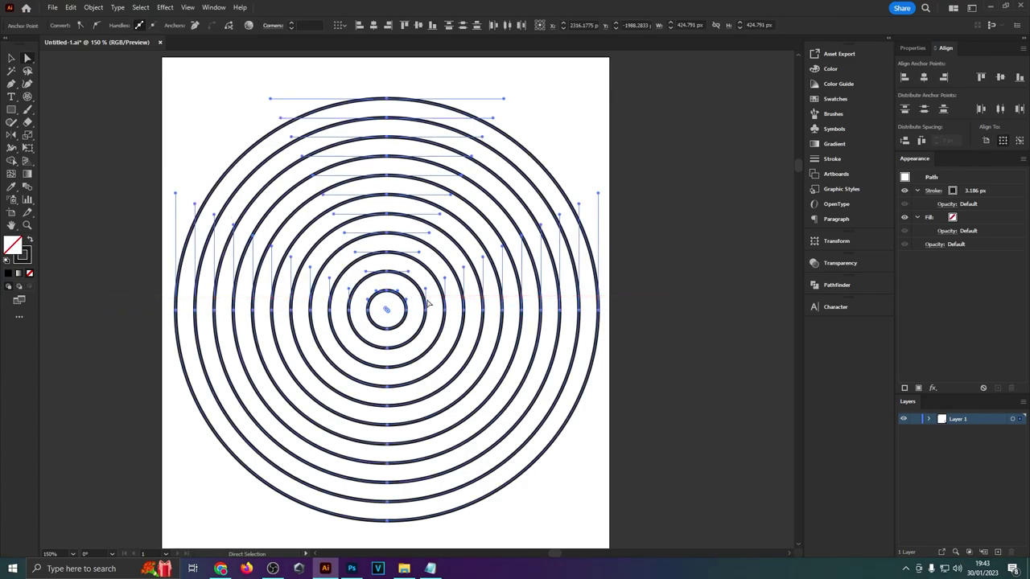
scroll(397, 303, up, 6)
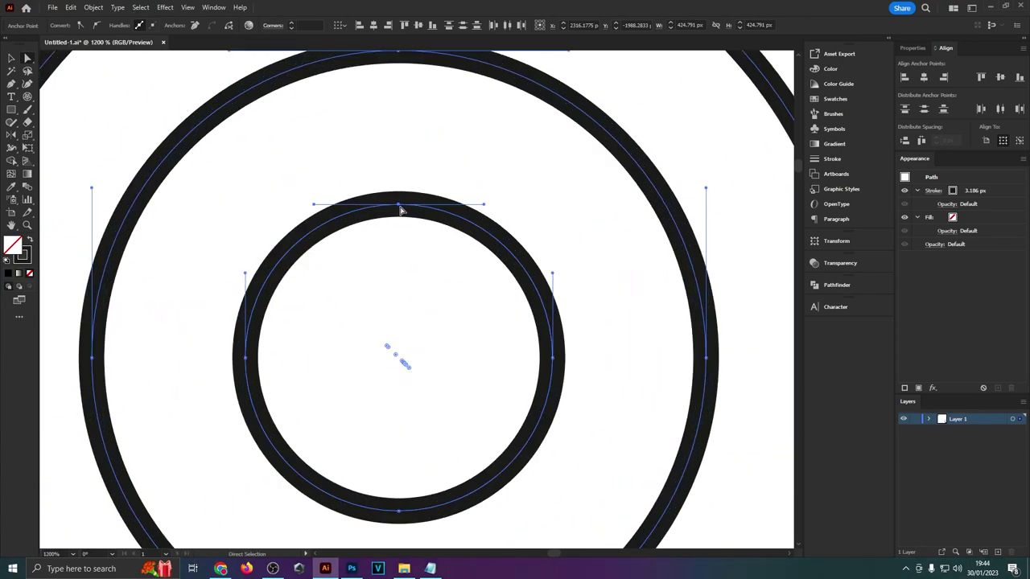
scroll(405, 207, down, 2)
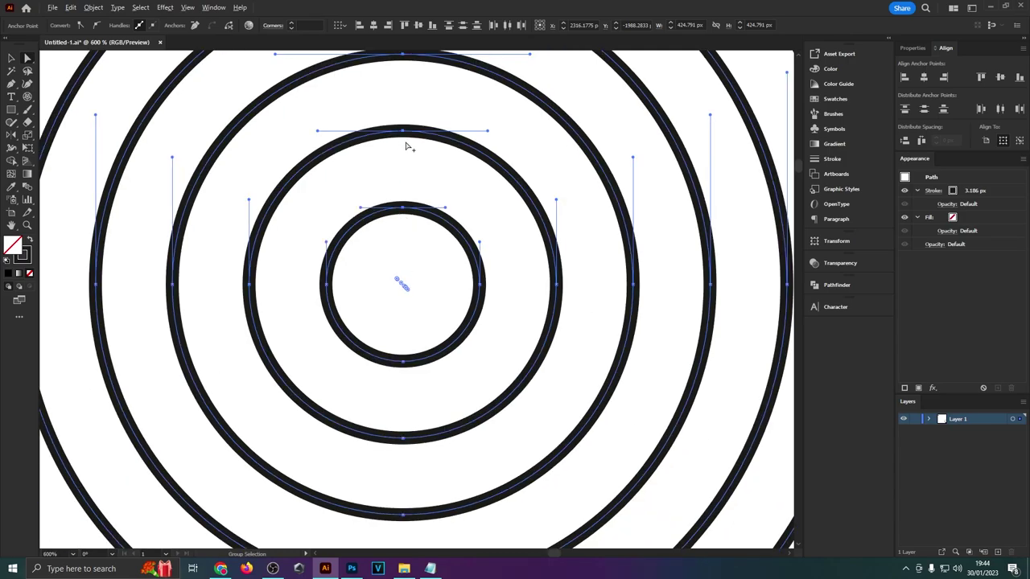
scroll(406, 146, down, 4)
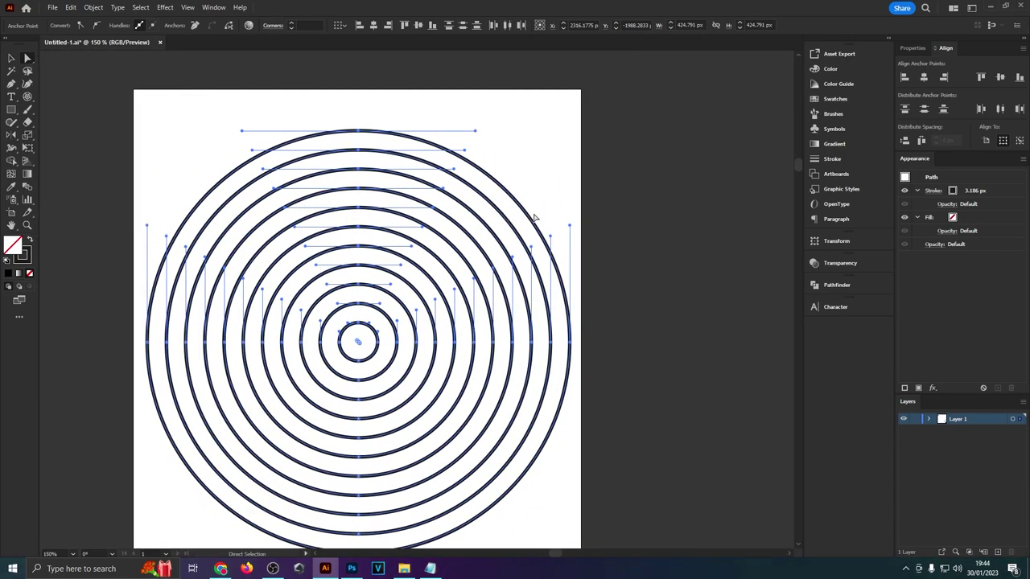
key(ctrl+x)
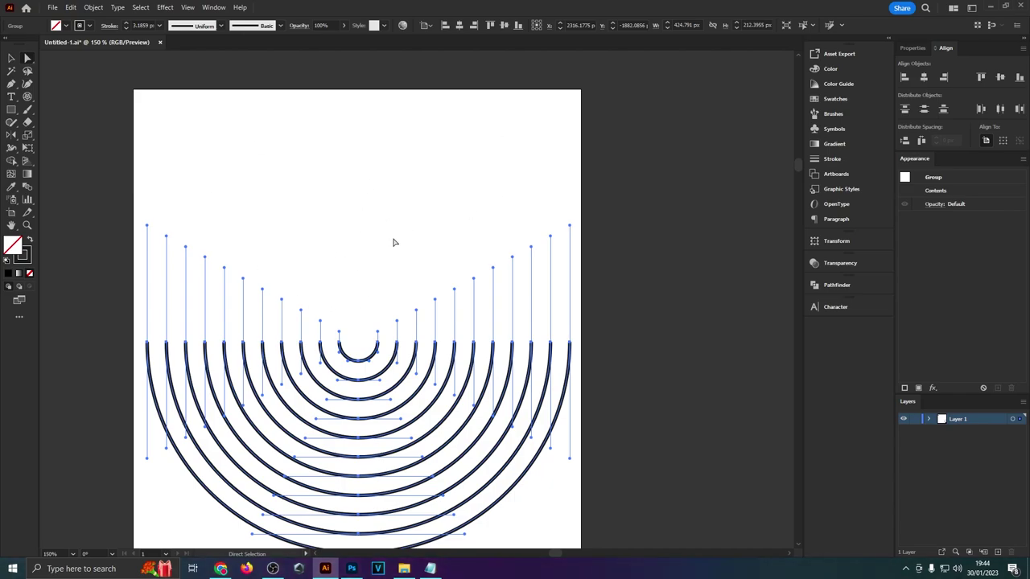
Step: Paste the cut top halves in front at their original position above the lower halves
click(360, 226)
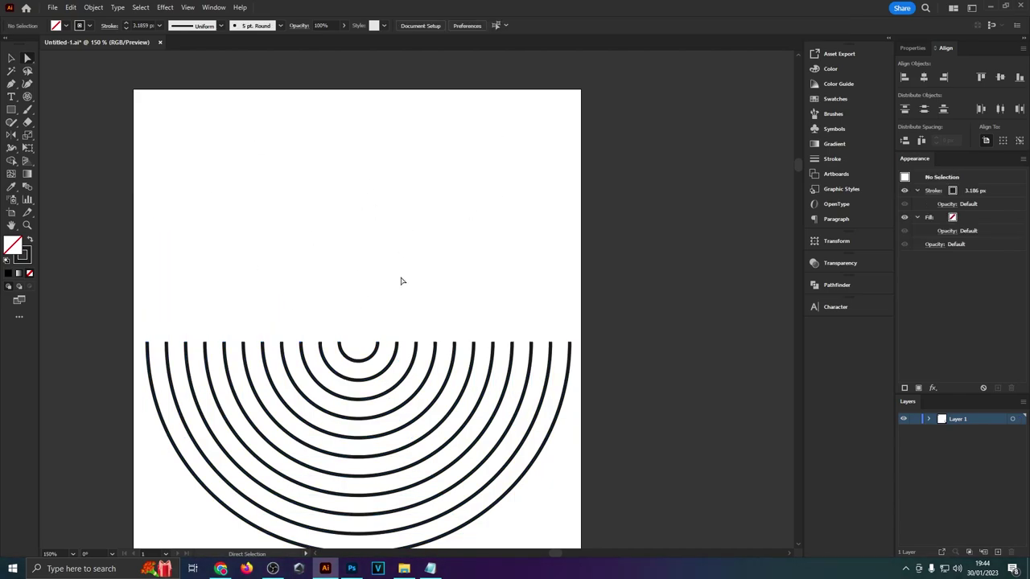
mouse_move(400, 286)
mouse_down()
mouse_move(400, 223)
mouse_move(390, 275)
mouse_up()
key(ctrl+f)
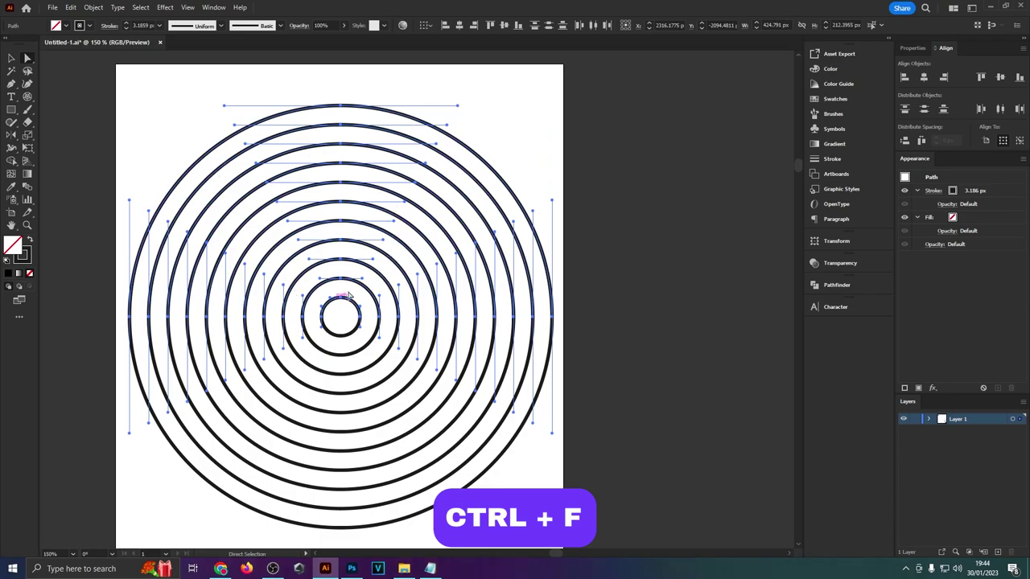
click(590, 190)
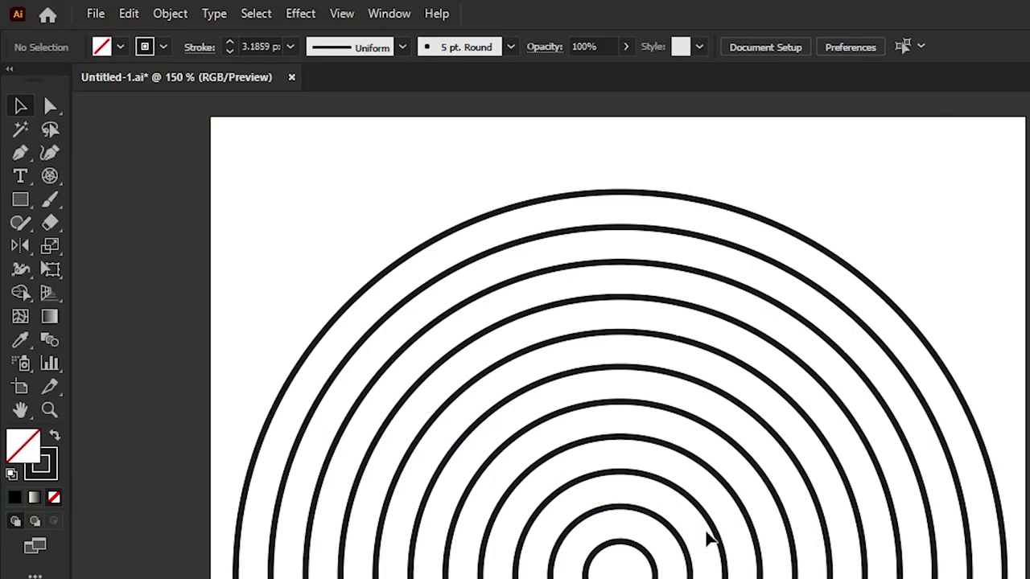
Step: Try moving the lower half of the rings, then undo the move
click(727, 547)
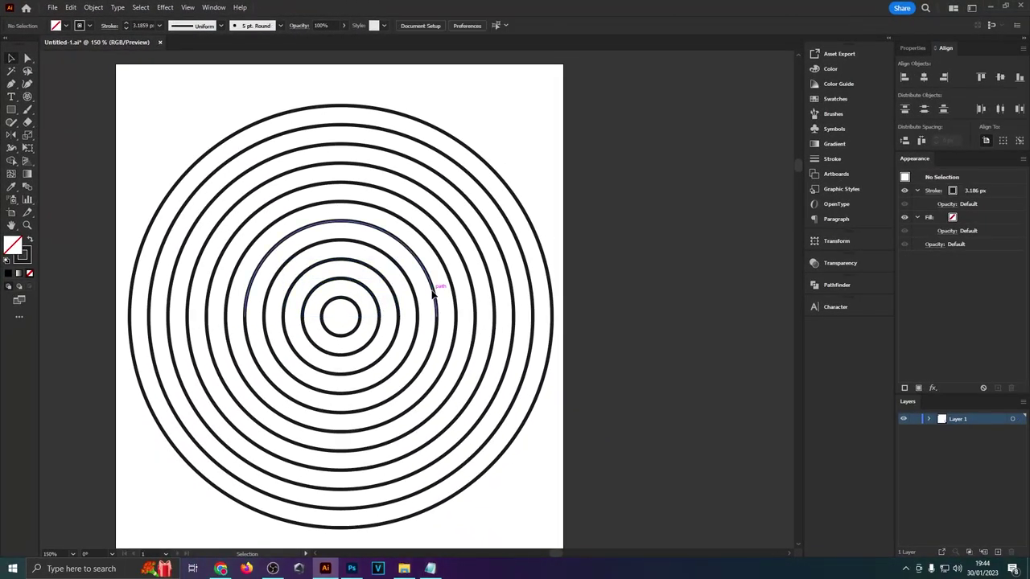
click(422, 373)
drag(423, 372, 406, 387)
key(ctrl+z)
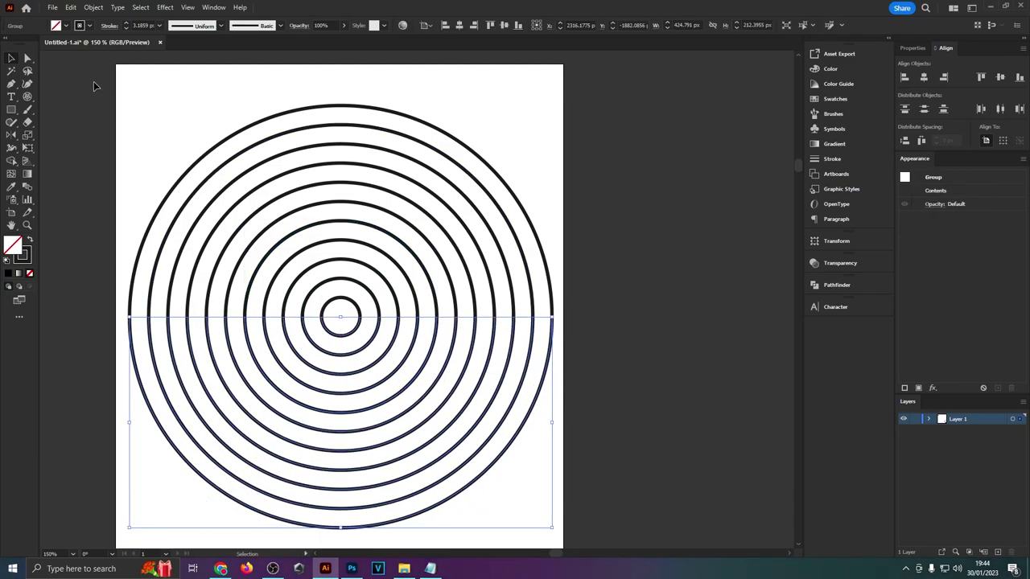
Step: Select all the upper half-rings and group them together
drag(87, 72, 575, 311)
key(ctrl+g)
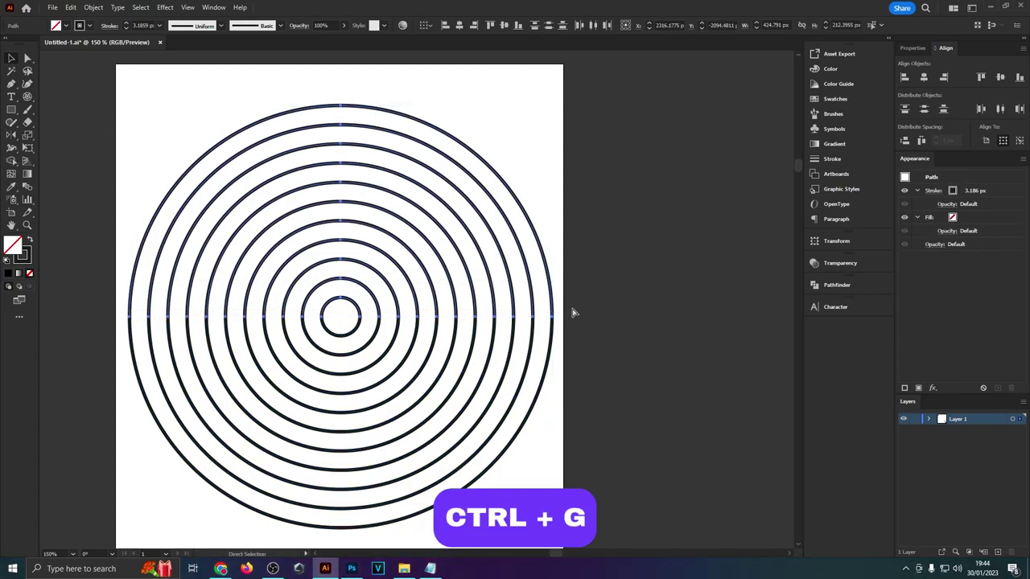
key(v)
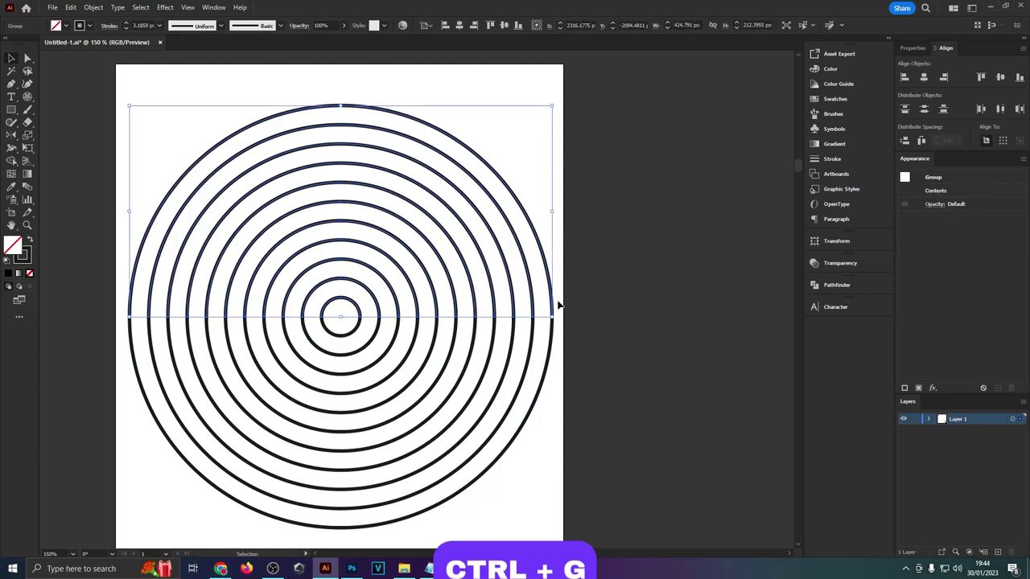
scroll(563, 315, up, 2)
scroll(554, 317, up, 4)
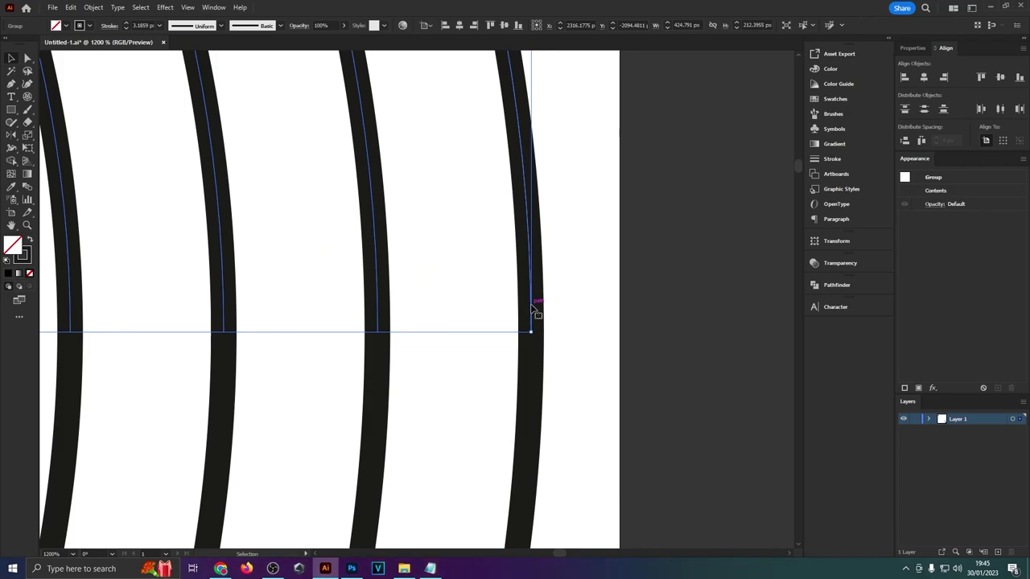
Step: Shift the upper half-ring group left by one ring spacing so its ends meet the neighbouring lower half-rings
drag(532, 308, 376, 306)
scroll(385, 331, down, 6)
drag(426, 279, 599, 262)
click(598, 262)
Step: Select both half-ring groups and scale them down proportionally to about 428 px wide to fit within the artboard
scroll(598, 263, down, 1)
scroll(598, 265, up, 2)
drag(118, 92, 647, 488)
drag(136, 312, 150, 313)
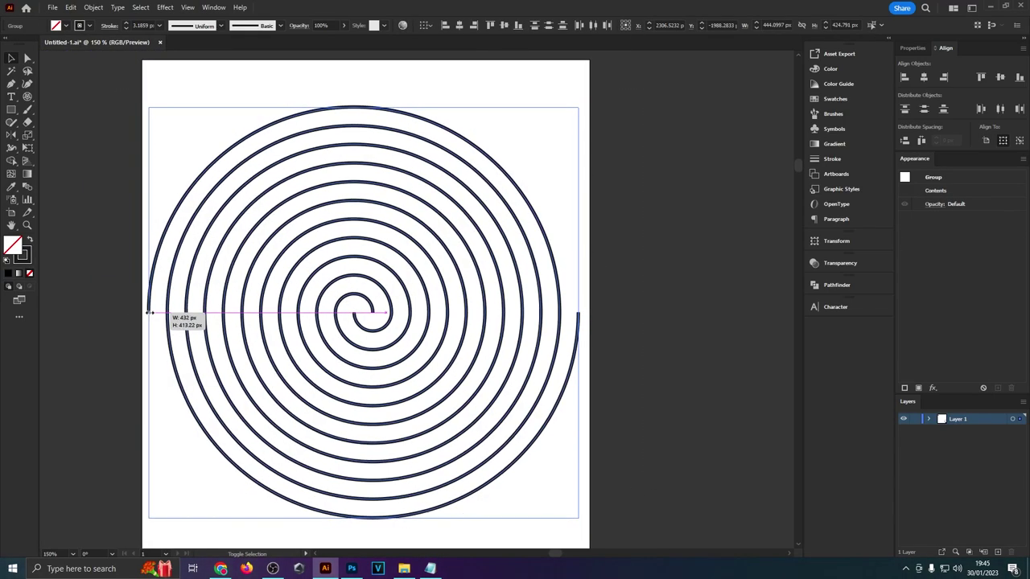
drag(149, 312, 152, 313)
click(618, 266)
scroll(573, 294, up, 1)
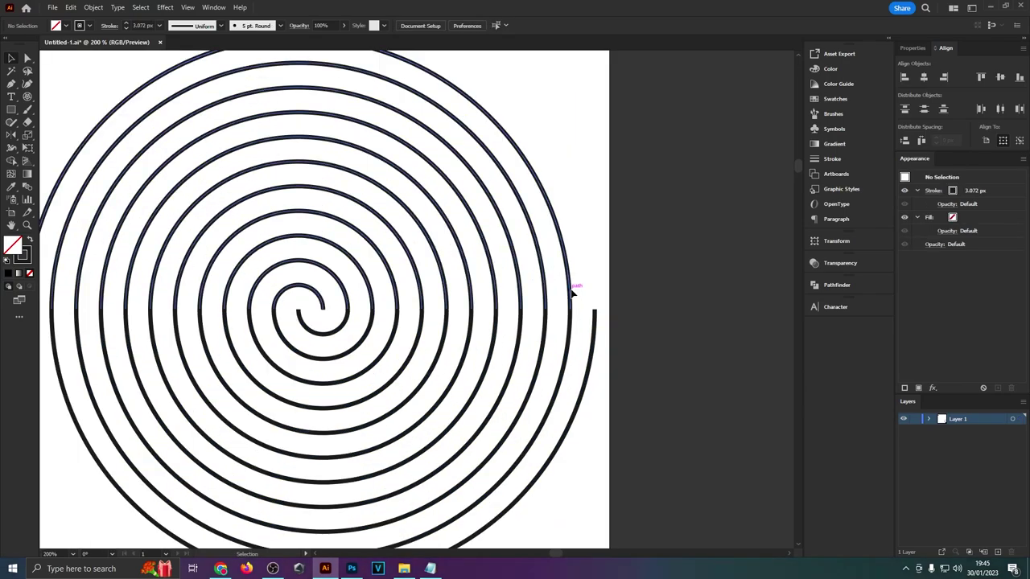
Step: Examine where the upper group's ends meet the lower half-rings and check the Smart Guides setting
click(573, 294)
scroll(572, 291, up, 4)
mouse_move(541, 276)
mouse_down()
mouse_move(568, 269)
mouse_move(542, 277)
mouse_up()
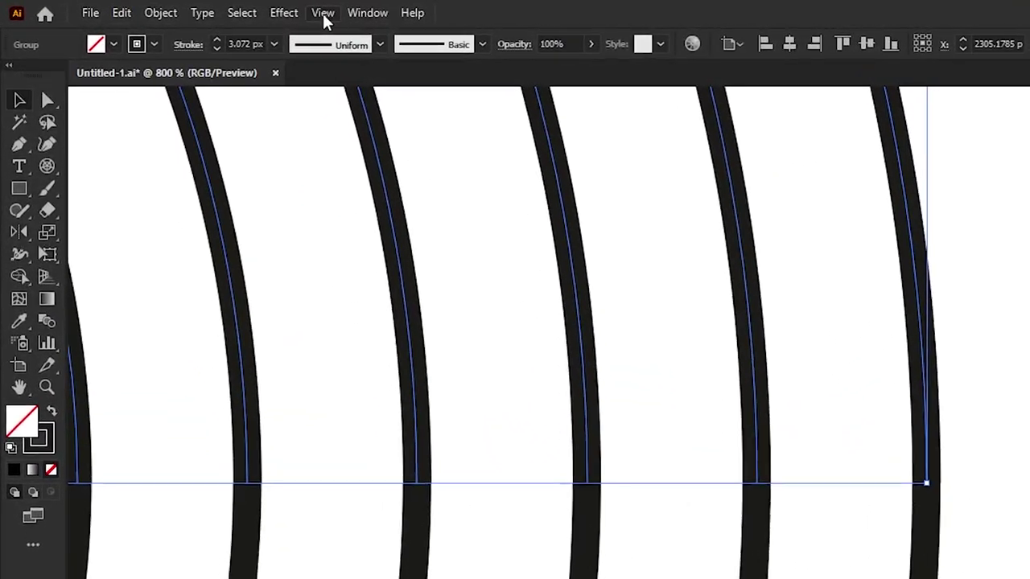
click(188, 8)
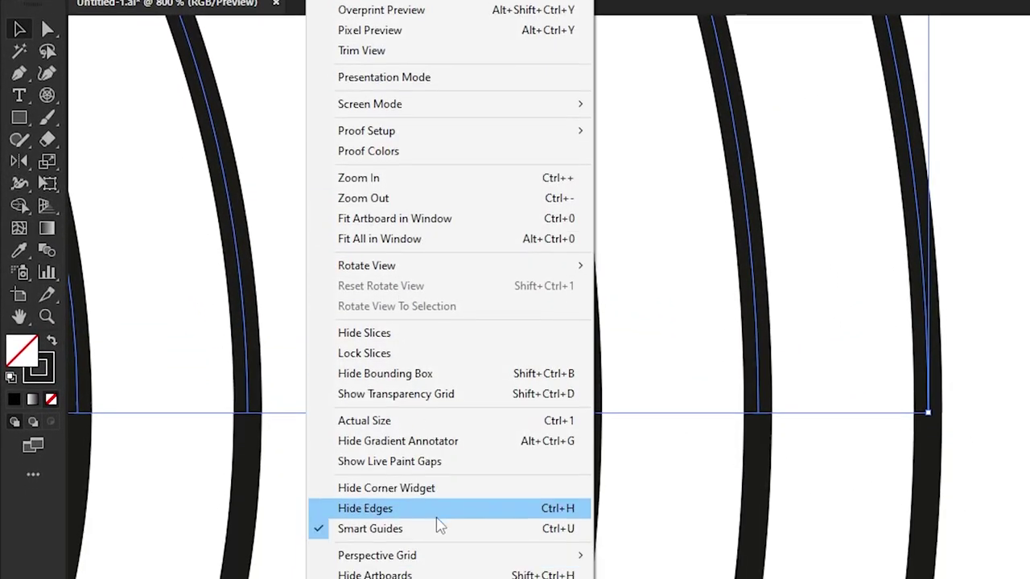
click(453, 332)
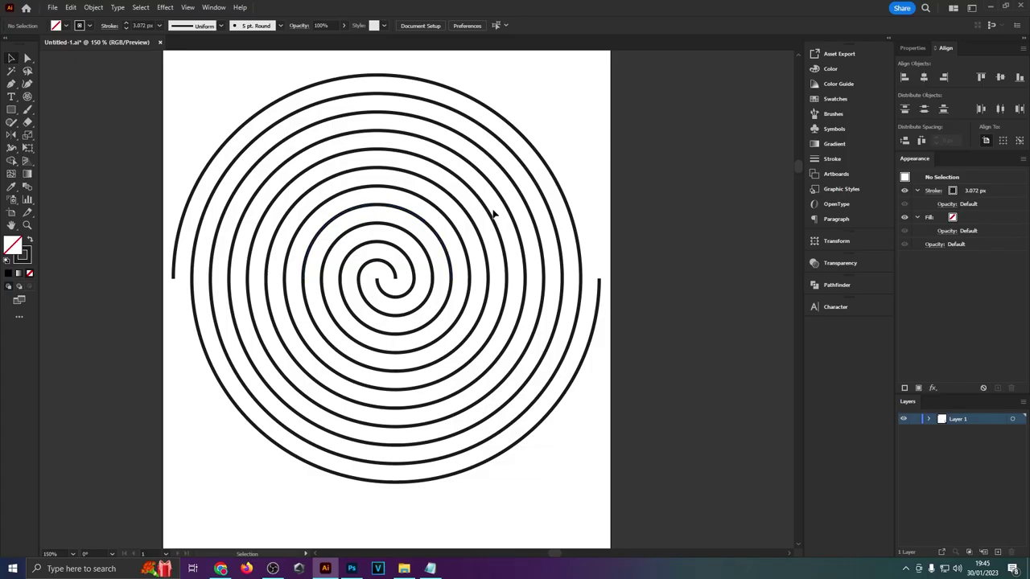
Step: Select both half-ring groups and ungroup them repeatedly into individual paths
drag(513, 207, 397, 180)
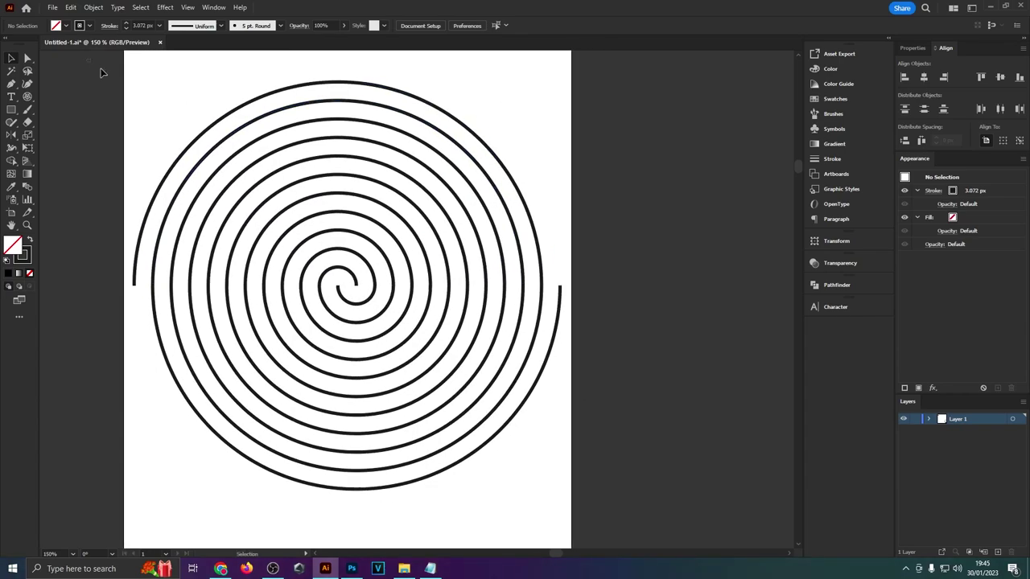
drag(100, 72, 671, 512)
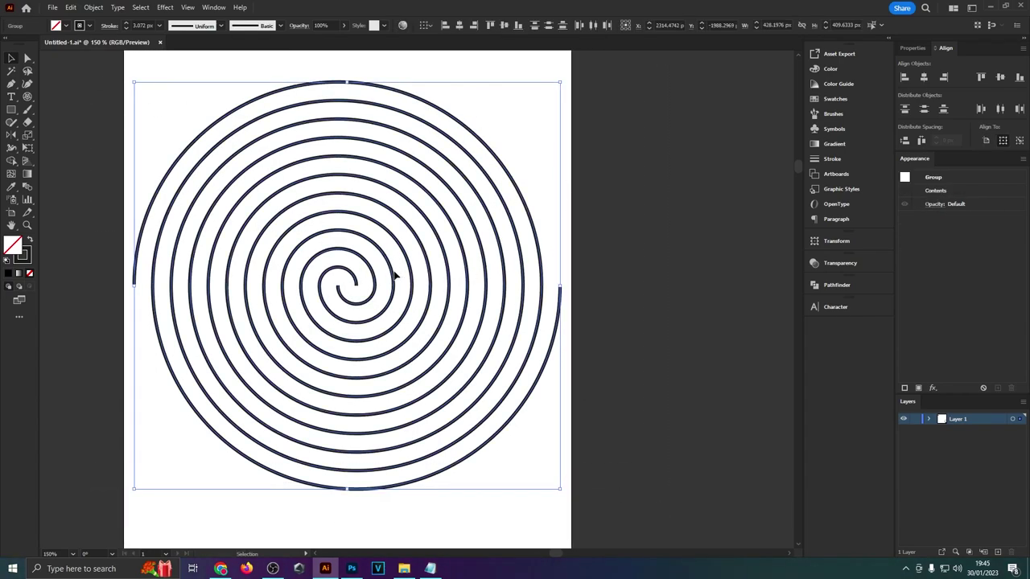
key(ctrl+shift+g)
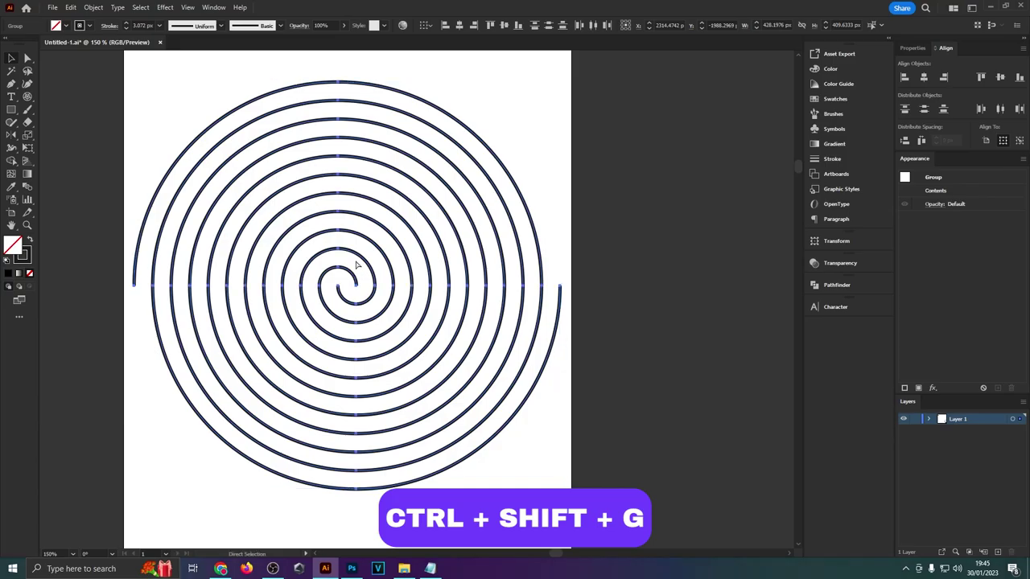
key(ctrl+shift+g)
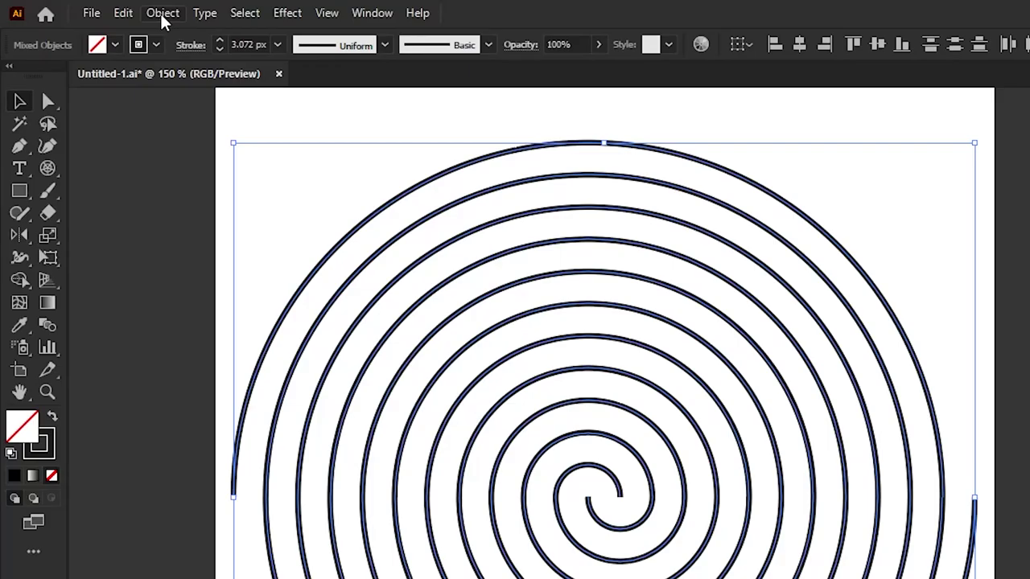
click(149, 15)
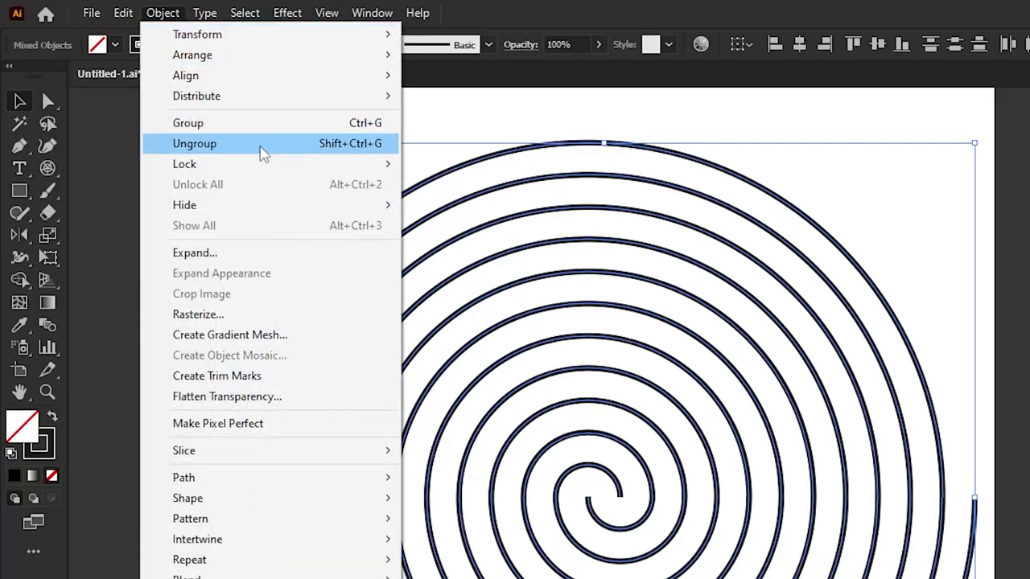
click(264, 153)
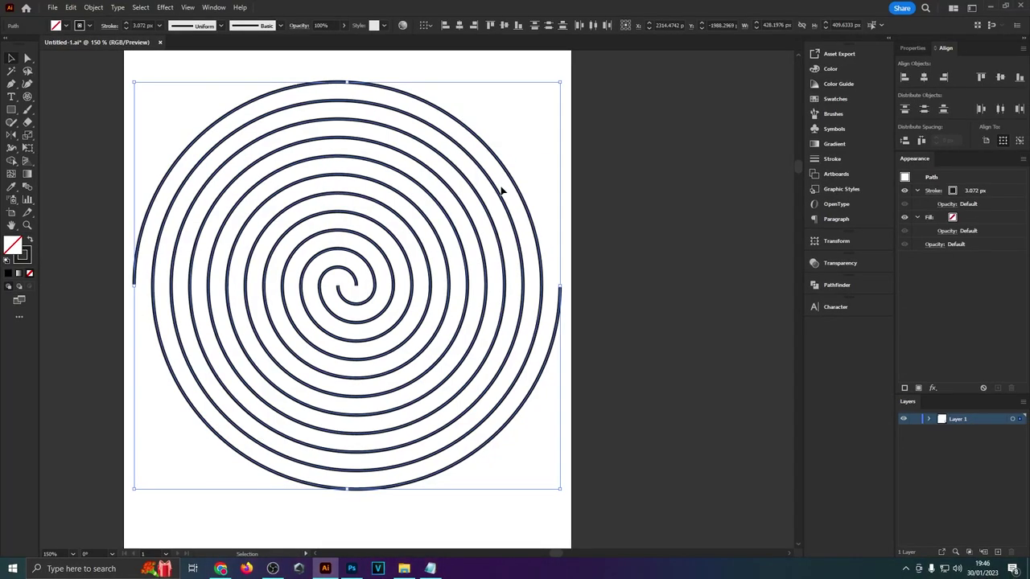
Step: Try moving a single upper and a single lower half-ring, undoing each move
key(a)
click(588, 190)
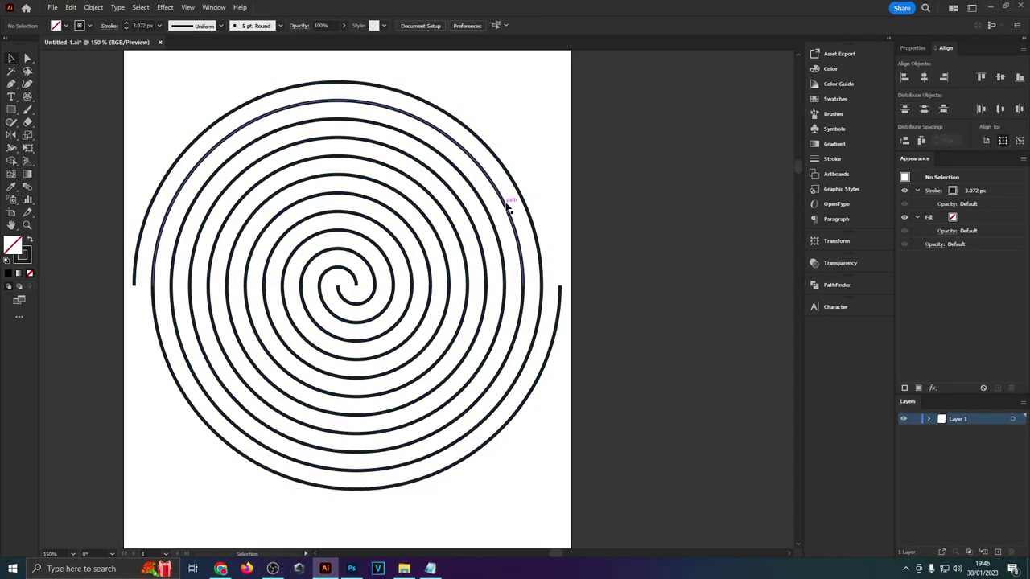
drag(506, 204, 527, 205)
key(ctrl+z)
drag(519, 322, 477, 324)
key(ctrl+z)
click(425, 314)
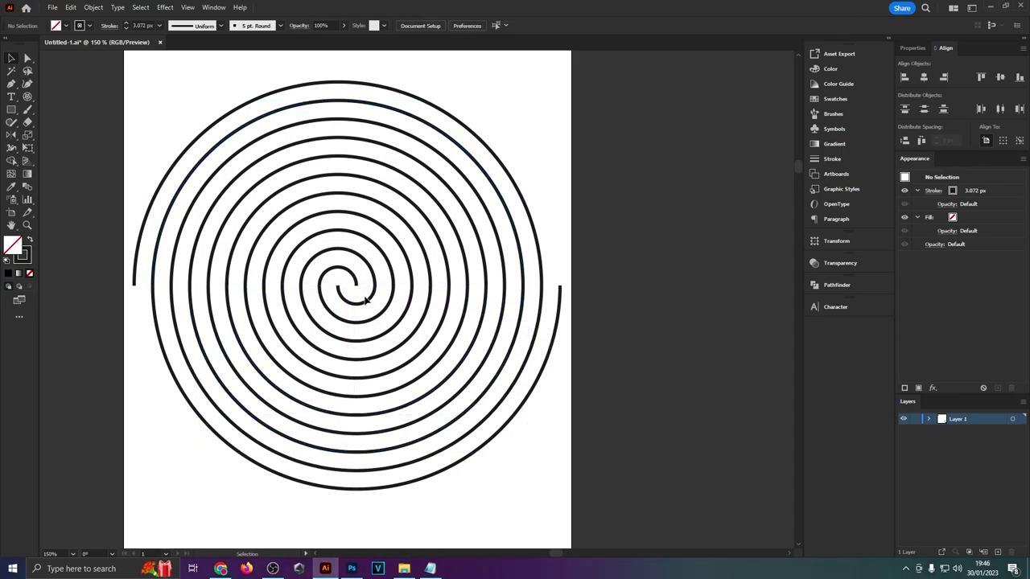
Step: Delete the innermost upper half-ring and every second lower half-ring, starting with the second one from the centre
scroll(354, 288, up, 4)
click(364, 269)
click(376, 251)
drag(281, 226, 345, 211)
click(343, 203)
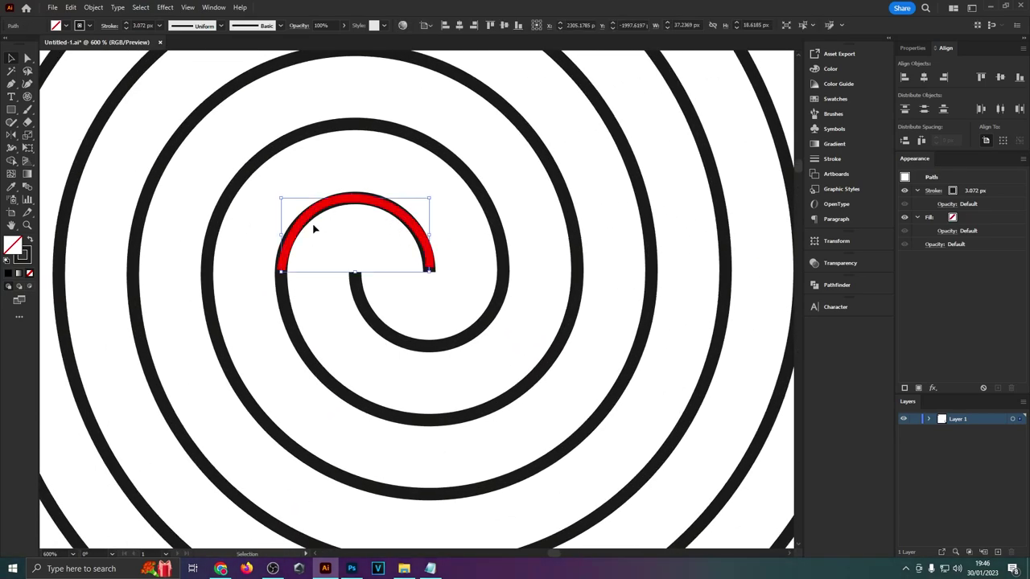
shift+click(309, 350)
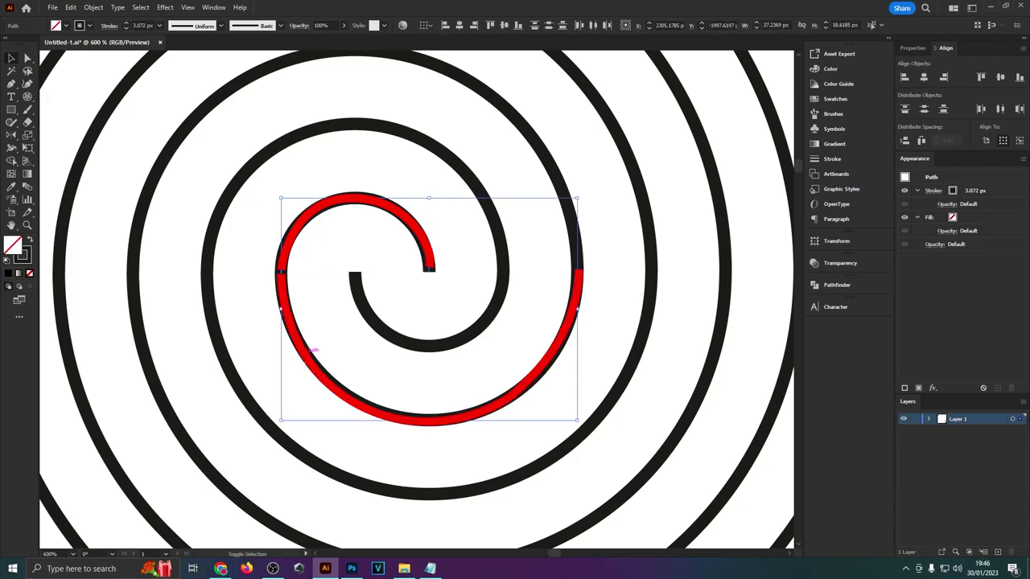
scroll(309, 349, down, 1)
drag(490, 400, 395, 173)
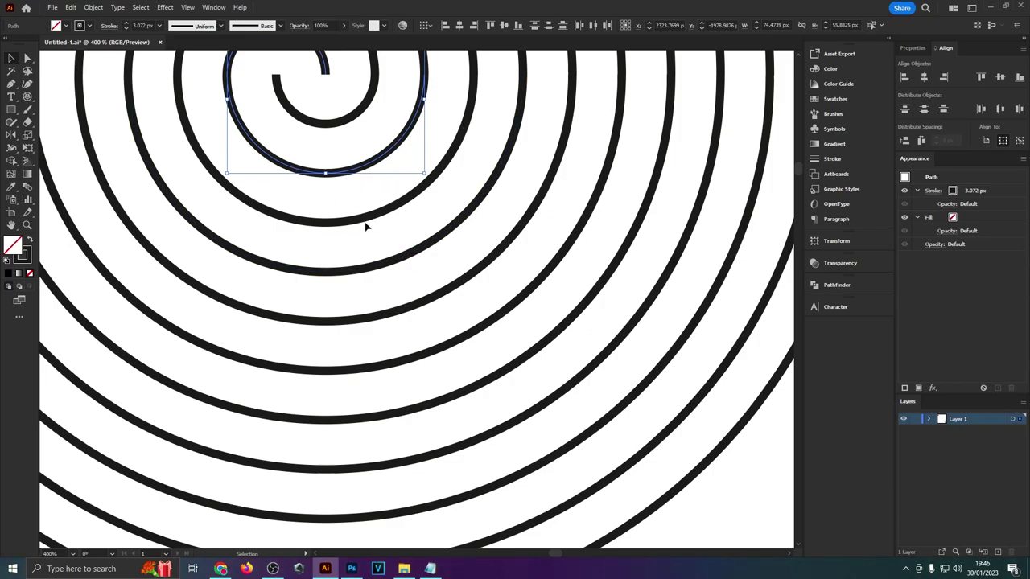
shift+click(405, 258)
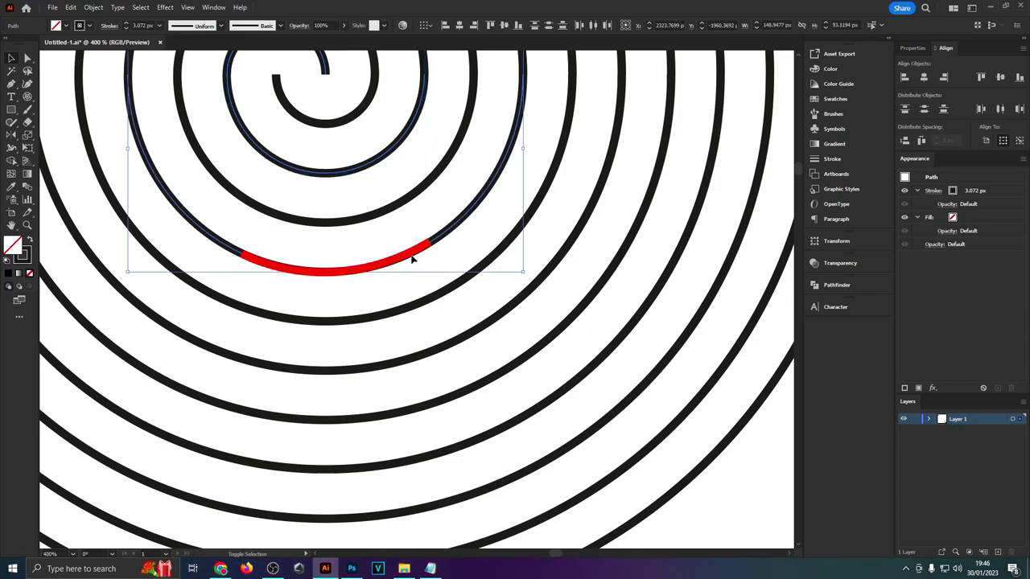
shift+click(498, 321)
shift+click(544, 402)
shift+click(577, 503)
drag(601, 476, 545, 395)
scroll(546, 396, down, 2)
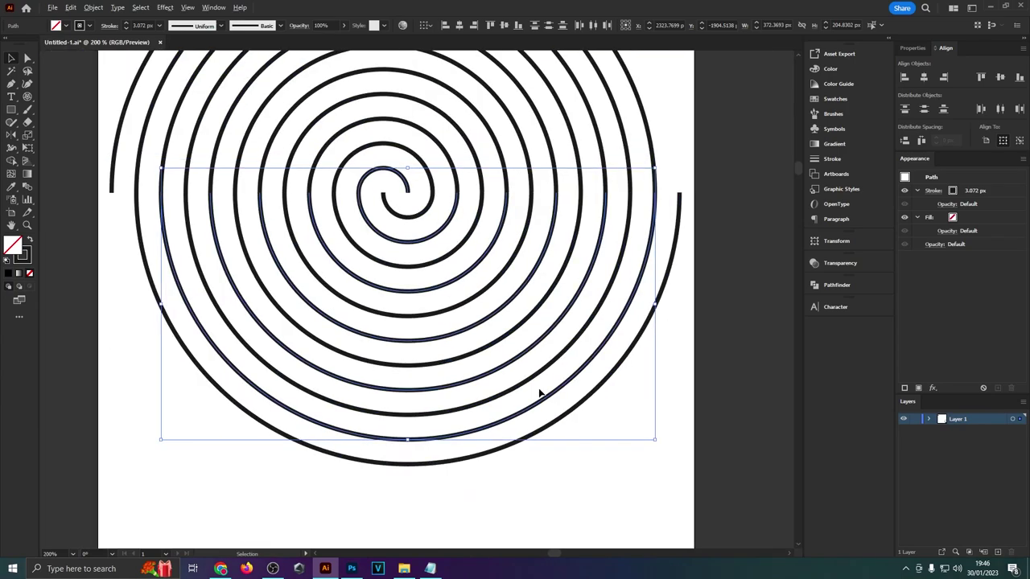
key(Delete)
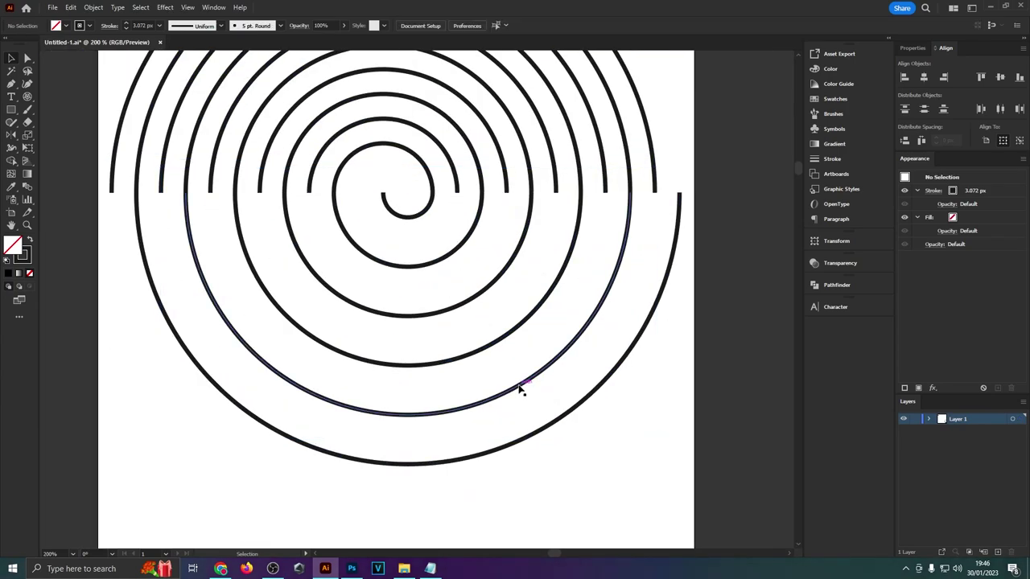
Step: Delete all the upper half-rings left with loose ends, keeping only the arcs that form one continuous spiral
scroll(493, 347, up, 3)
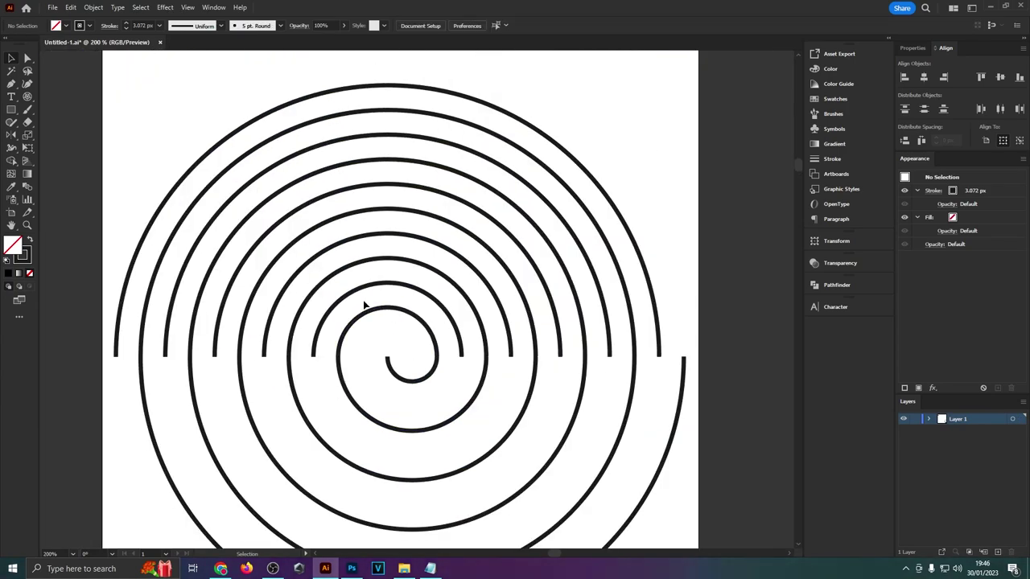
scroll(385, 281, up, 2)
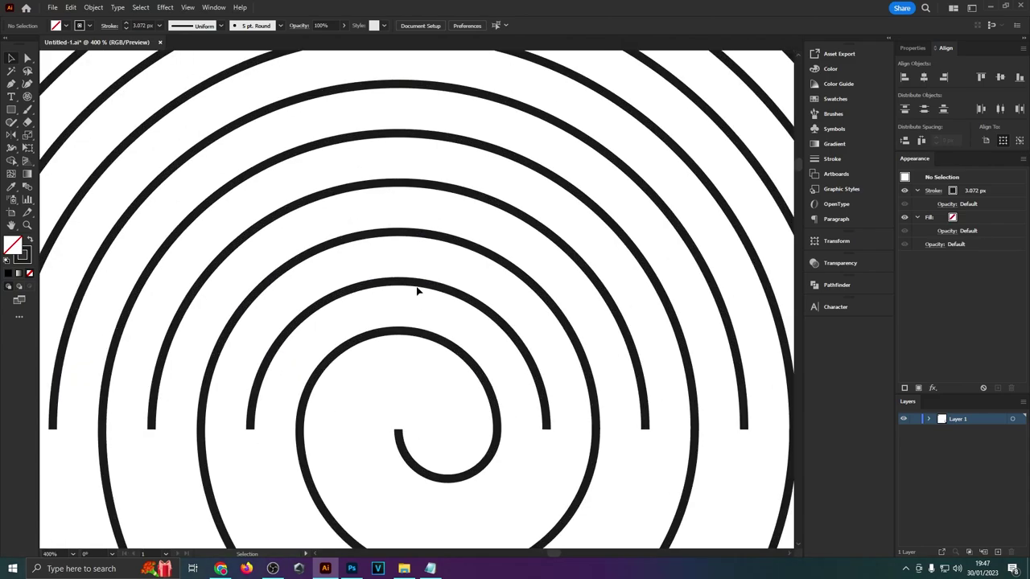
mouse_move(416, 287)
mouse_down()
mouse_move(432, 287)
mouse_move(424, 278)
mouse_up()
key(ctrl+z)
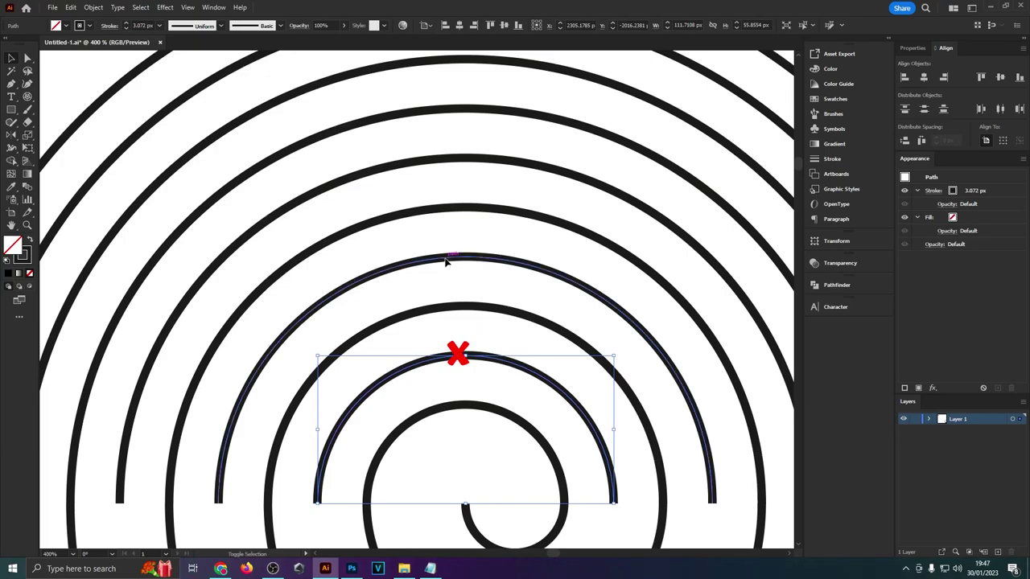
shift+click(447, 259)
shift+click(338, 188)
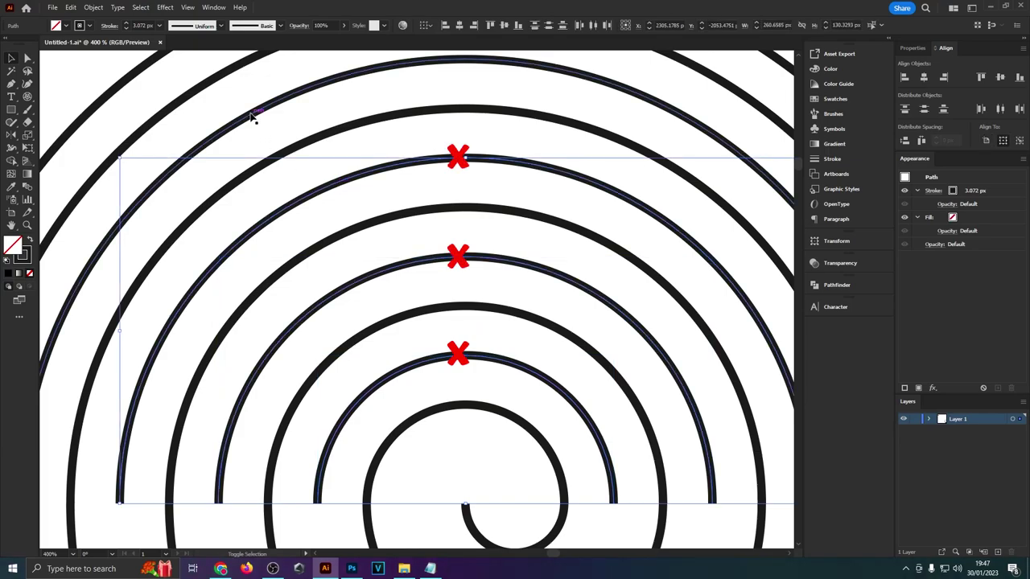
scroll(269, 131, up, 3)
scroll(269, 131, left, 1)
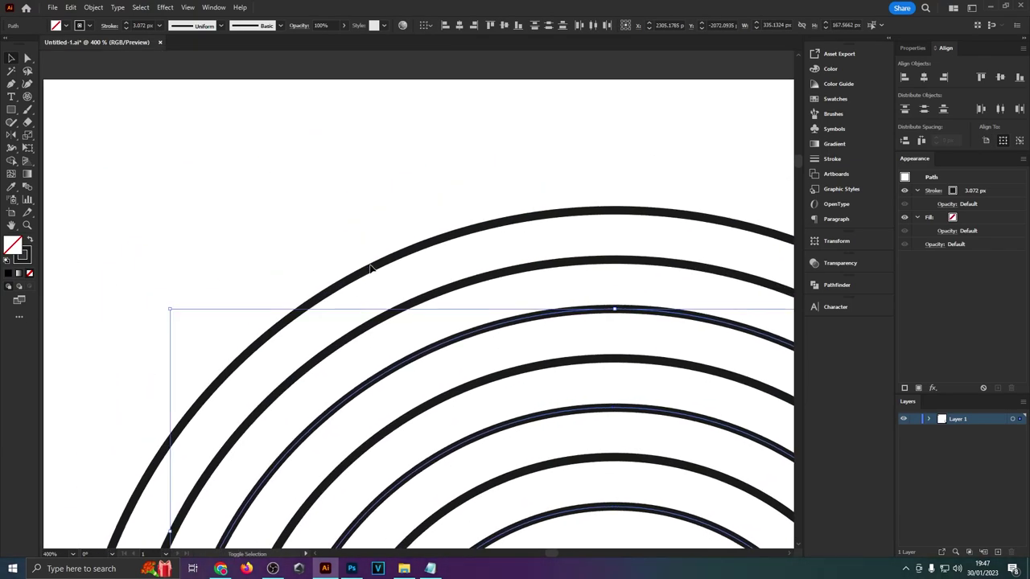
scroll(370, 268, down, 3)
key(Delete)
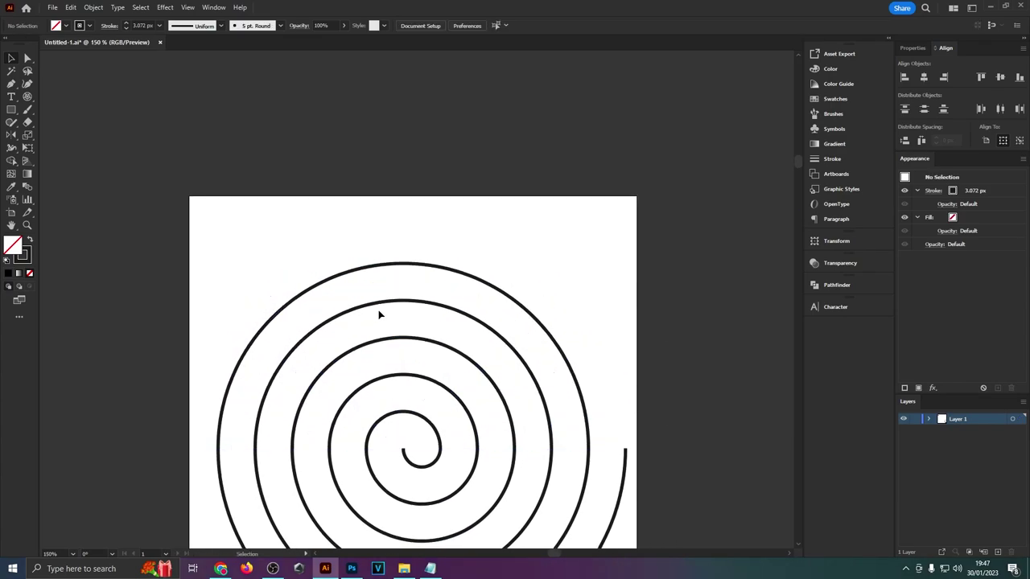
Step: Try moving one segment of the remaining spiral, then undo the move
drag(506, 384, 411, 230)
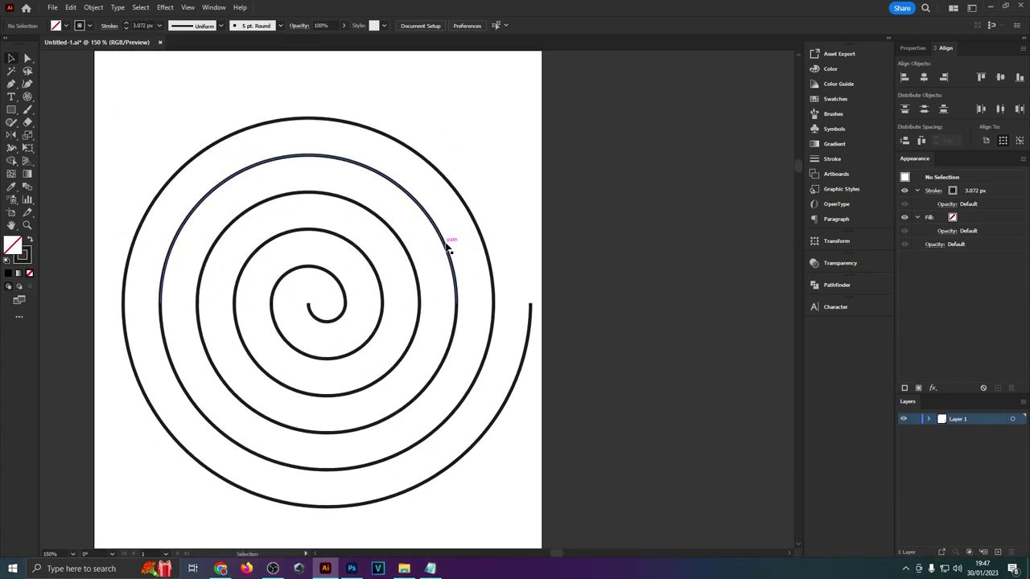
scroll(447, 247, down, 1)
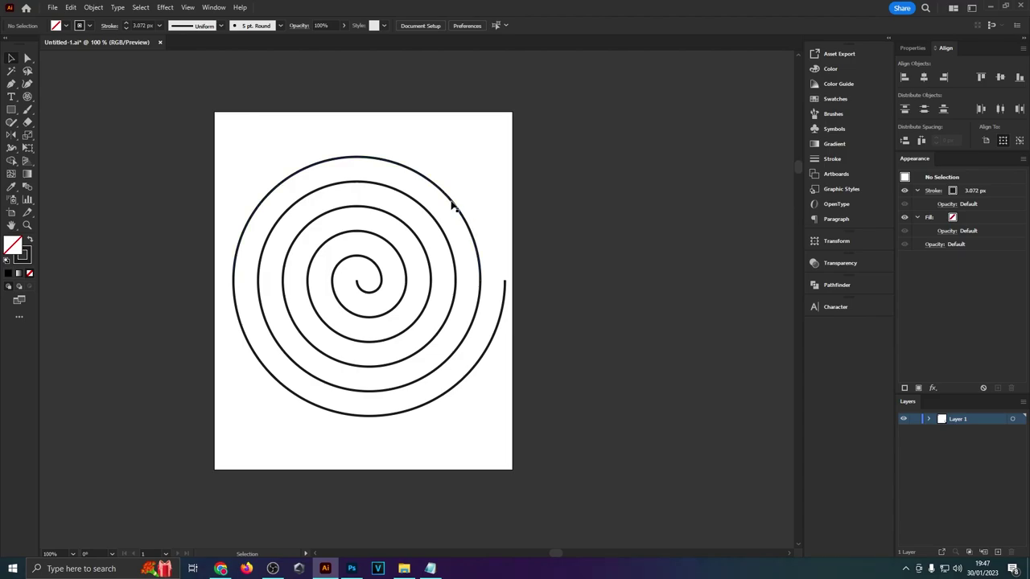
drag(200, 115, 634, 486)
scroll(473, 338, up, 1)
click(482, 299)
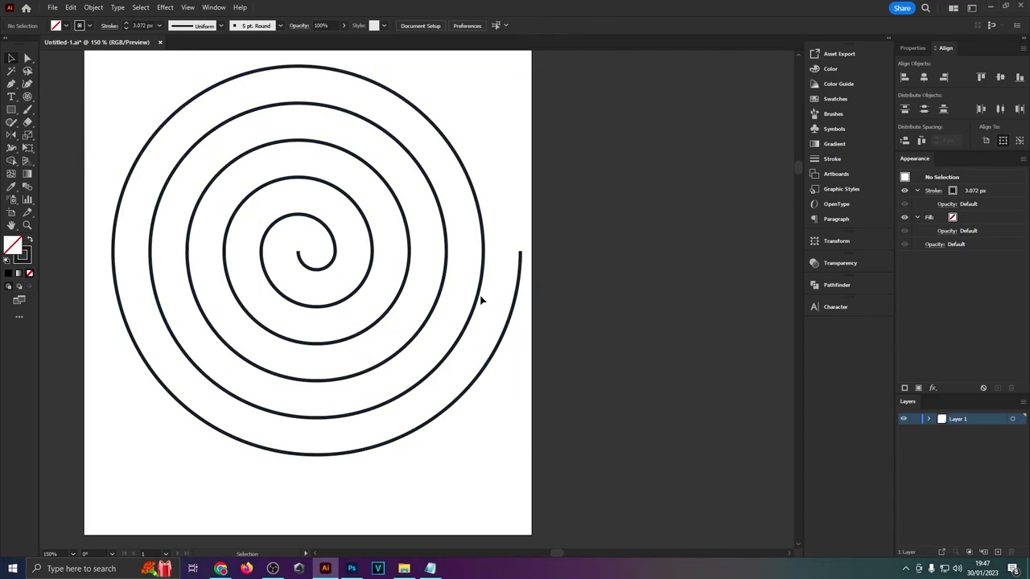
mouse_move(480, 298)
mouse_down()
mouse_move(506, 308)
mouse_move(484, 318)
mouse_up()
key(ctrl+z)
Step: Select all the spiral's segments and join them into one path
drag(284, 139, 283, 153)
click(405, 408)
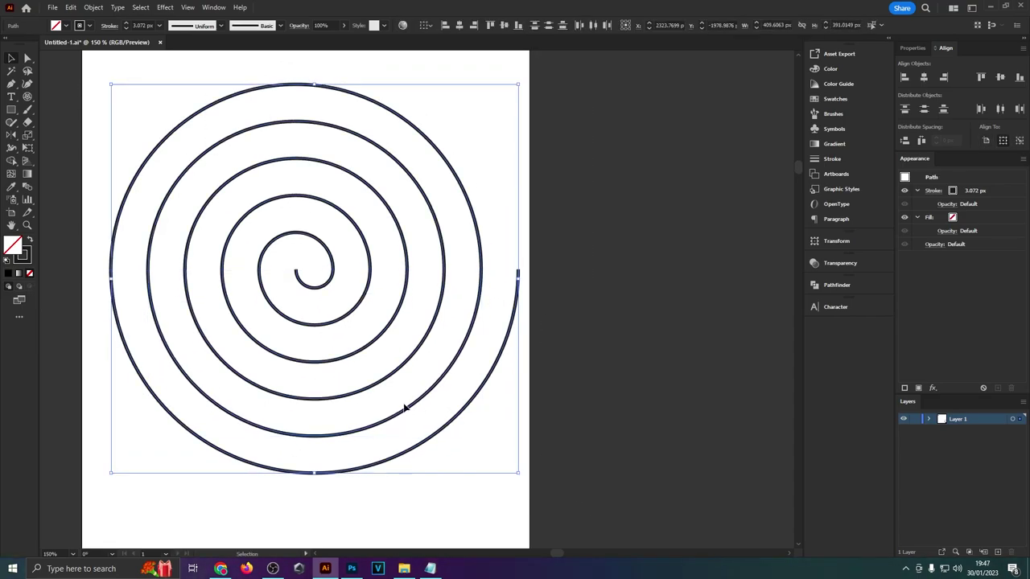
key(ctrl+j)
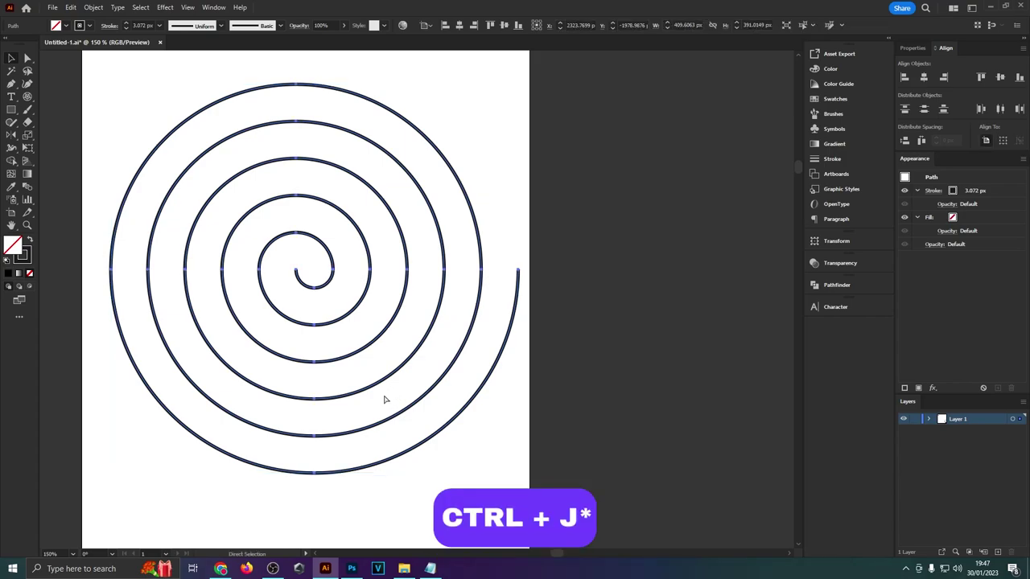
click(90, 8)
mouse_move(174, 279)
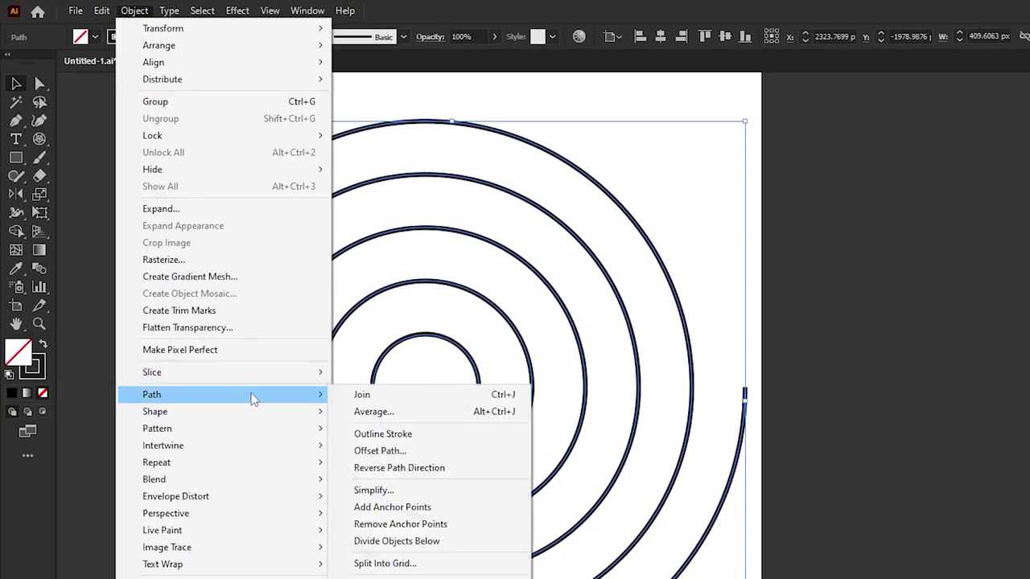
click(489, 402)
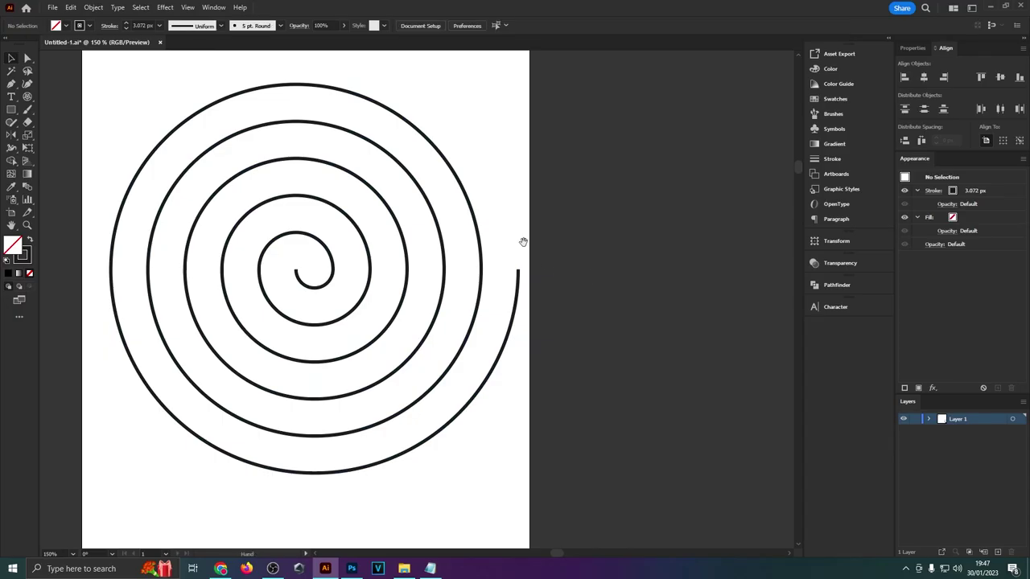
Step: Rotate the joined spiral counterclockwise about its centre by roughly a third of a turn, then deselect it
drag(523, 241, 562, 279)
key(ctrl+a)
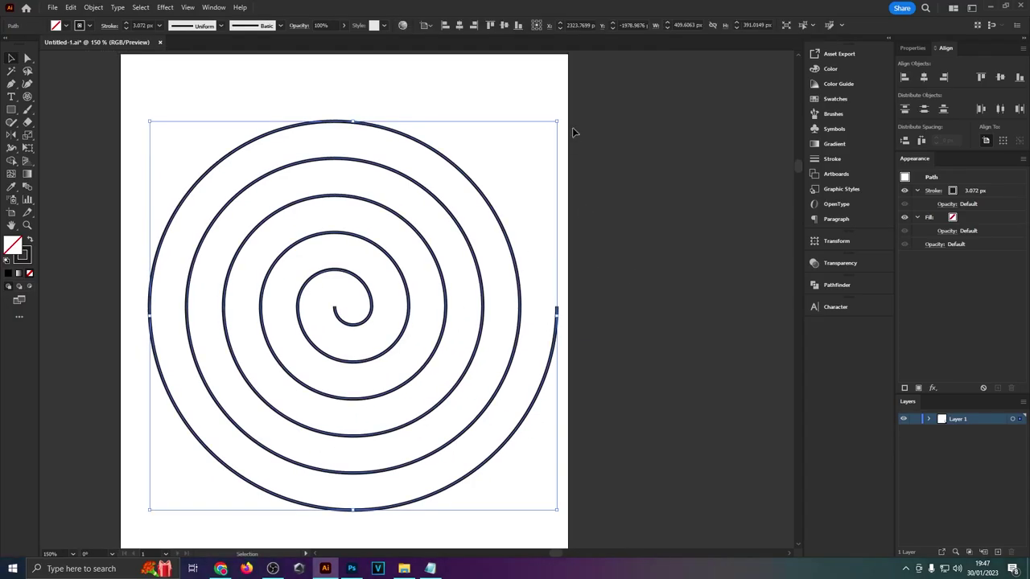
drag(590, 128, 585, 137)
click(567, 312)
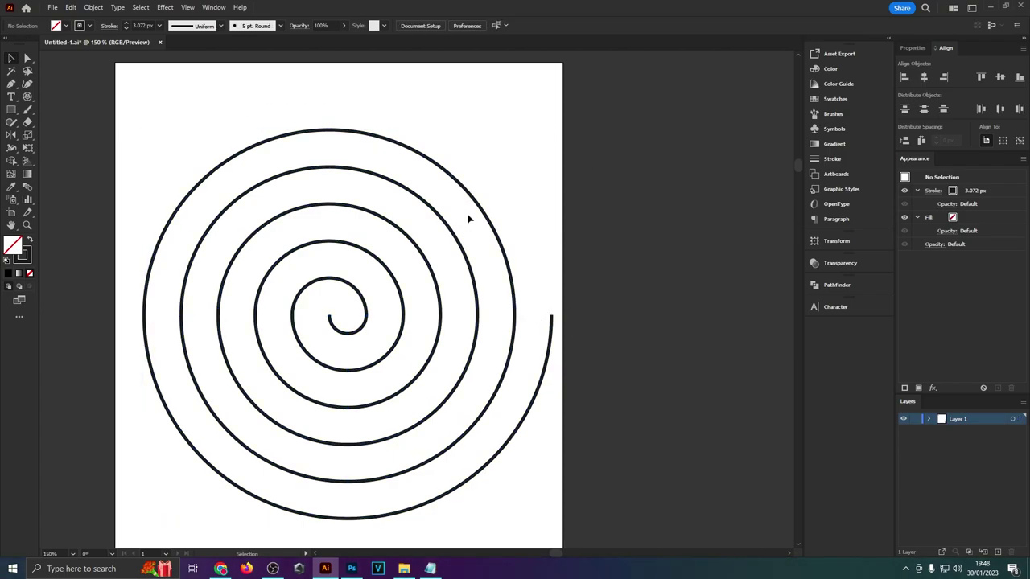
click(493, 221)
drag(556, 127, 67, 239)
click(577, 170)
Step: Delete the innermost curl's anchor points with the Direct Selection tool to start opening up the spiral's centre
key(space)
drag(567, 201, 572, 170)
alt+scroll(510, 295, down, 2)
alt+scroll(511, 294, up, 6)
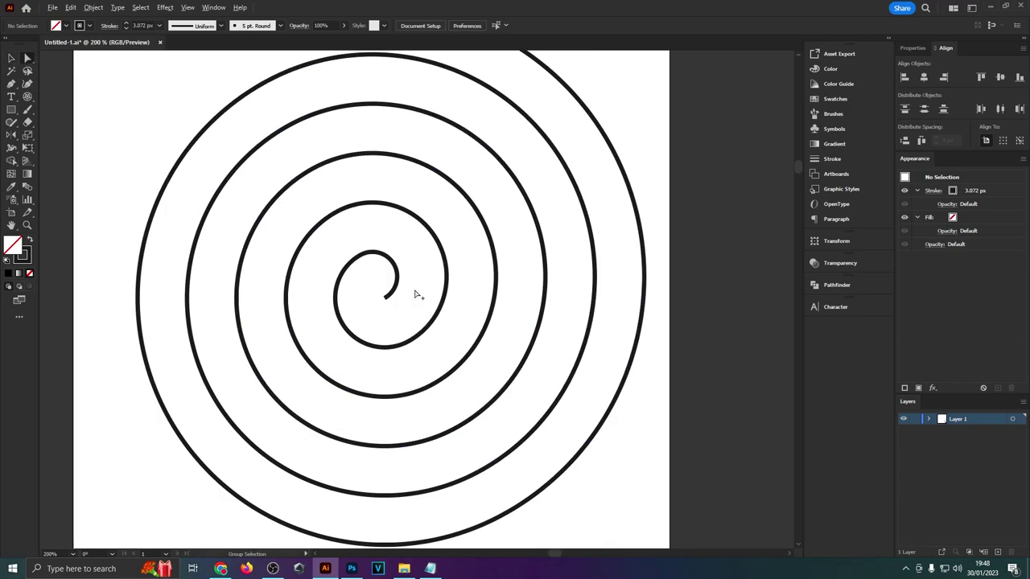
key(a)
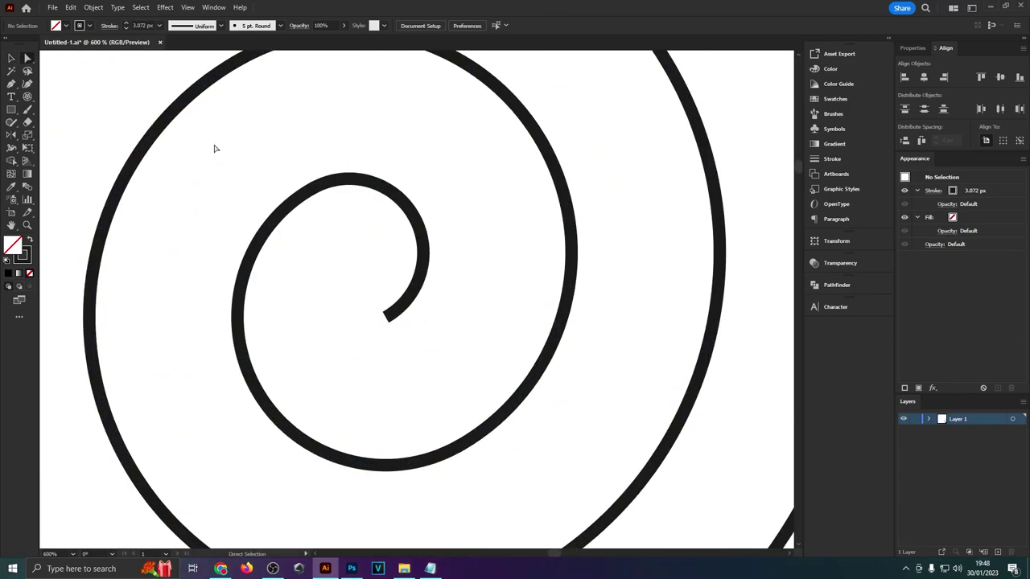
alt+scroll(214, 148, down, 4)
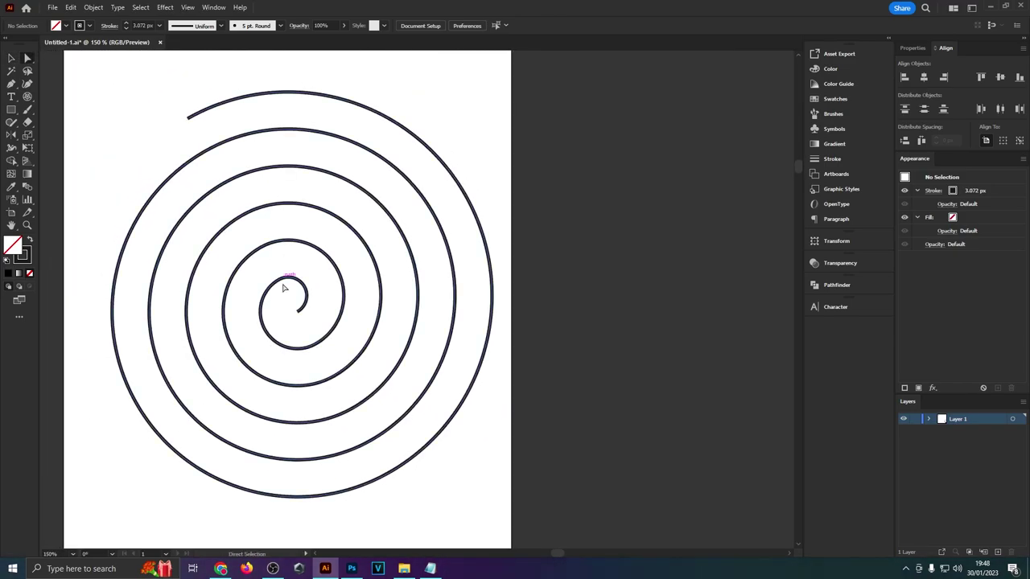
alt+scroll(280, 295, up, 2)
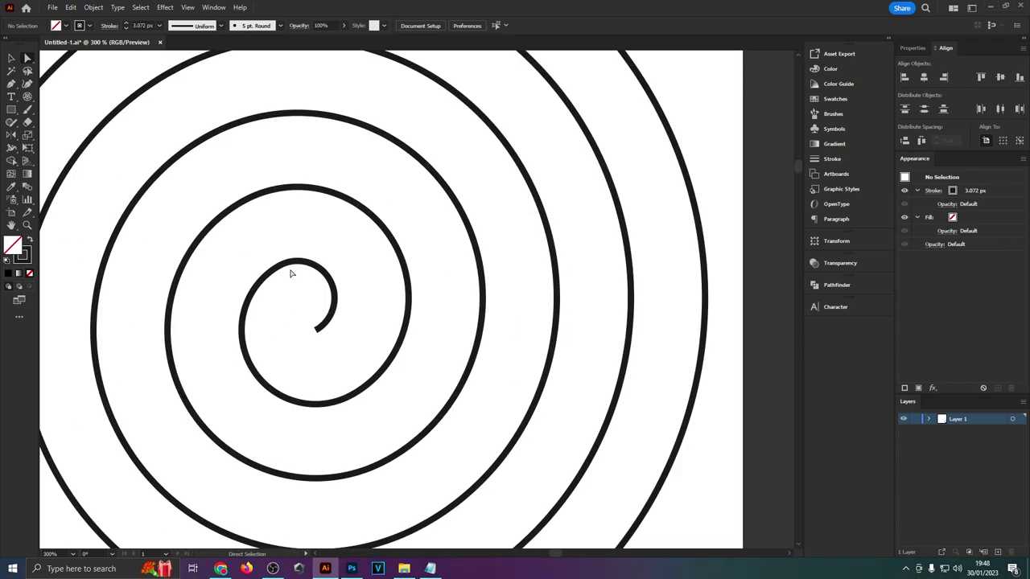
drag(223, 249, 349, 354)
key(Delete)
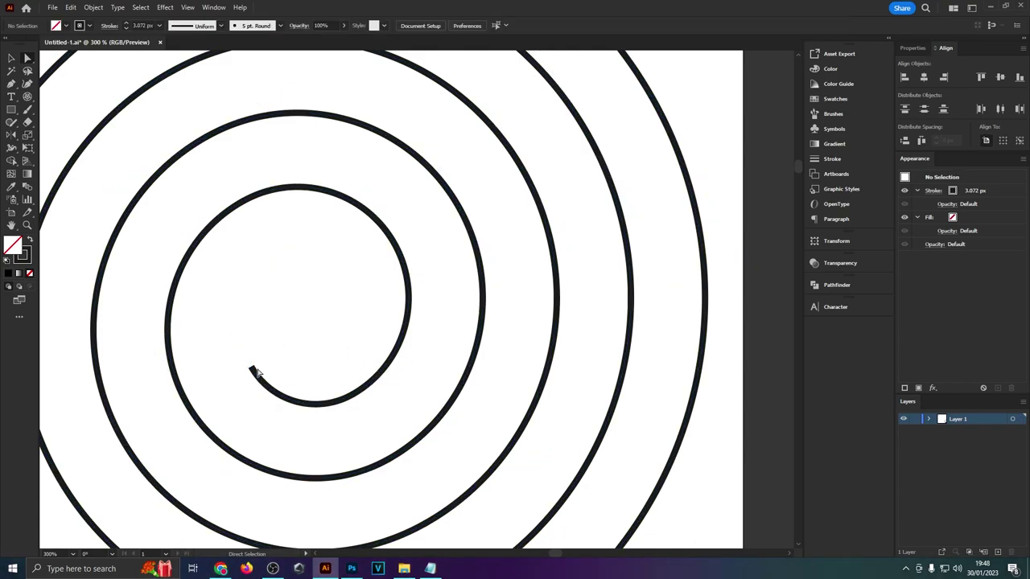
Step: Trim the spiral's inner end further by deleting its end anchor points one after another, leaving a larger open centre
click(252, 369)
key(Delete)
click(304, 348)
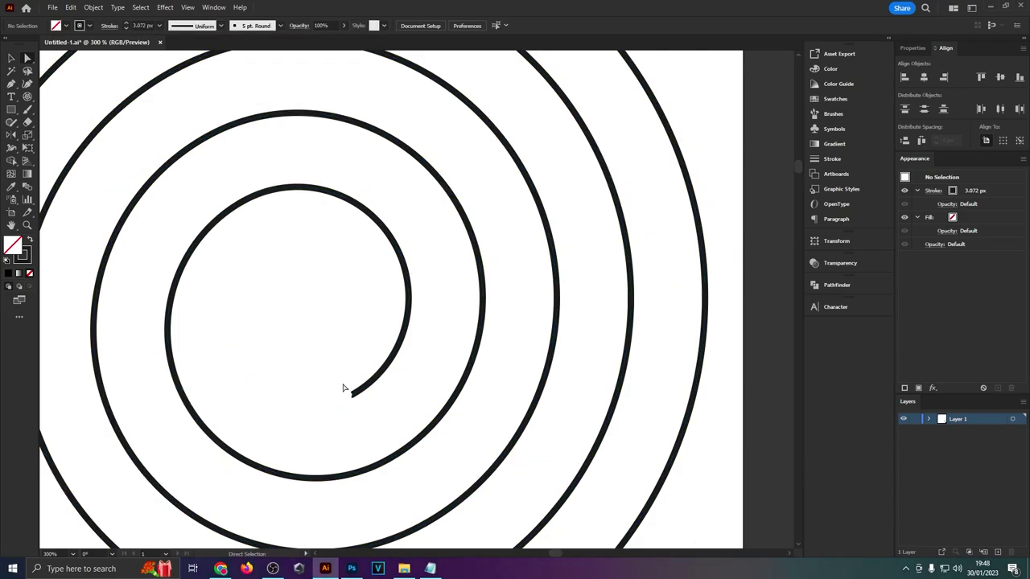
scroll(346, 390, down, 5)
scroll(352, 392, up, 4)
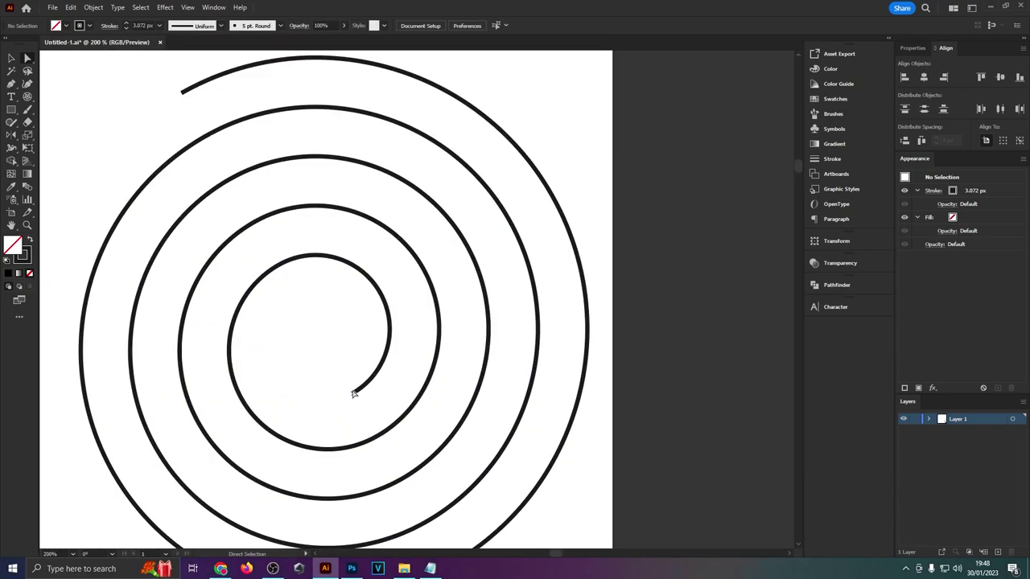
click(354, 394)
drag(340, 383, 367, 416)
key(Delete)
click(346, 345)
scroll(347, 391, down, 5)
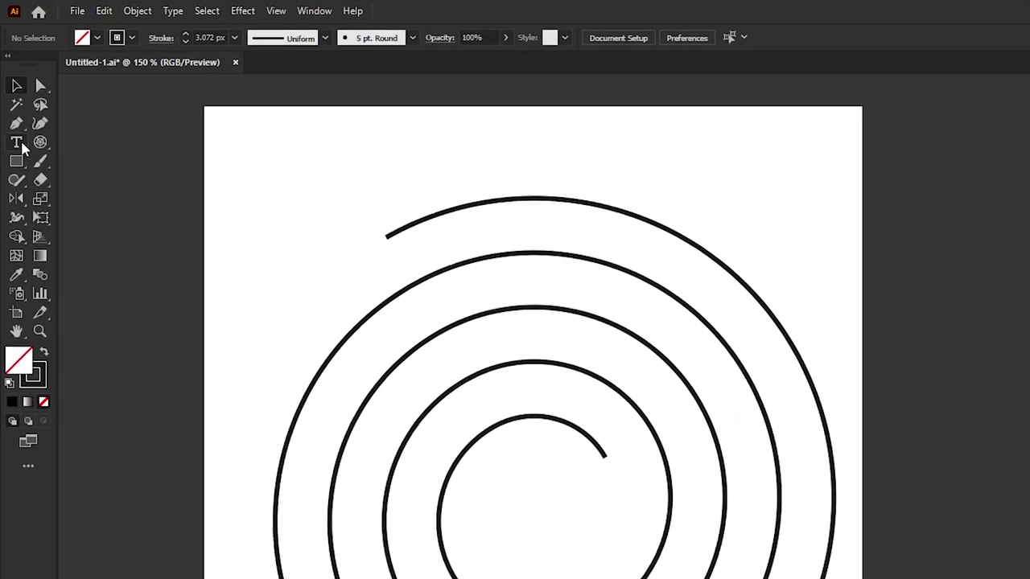
Step: Convert the spiral into a type path with placeholder text starting near the top of its innermost turn
click(18, 145)
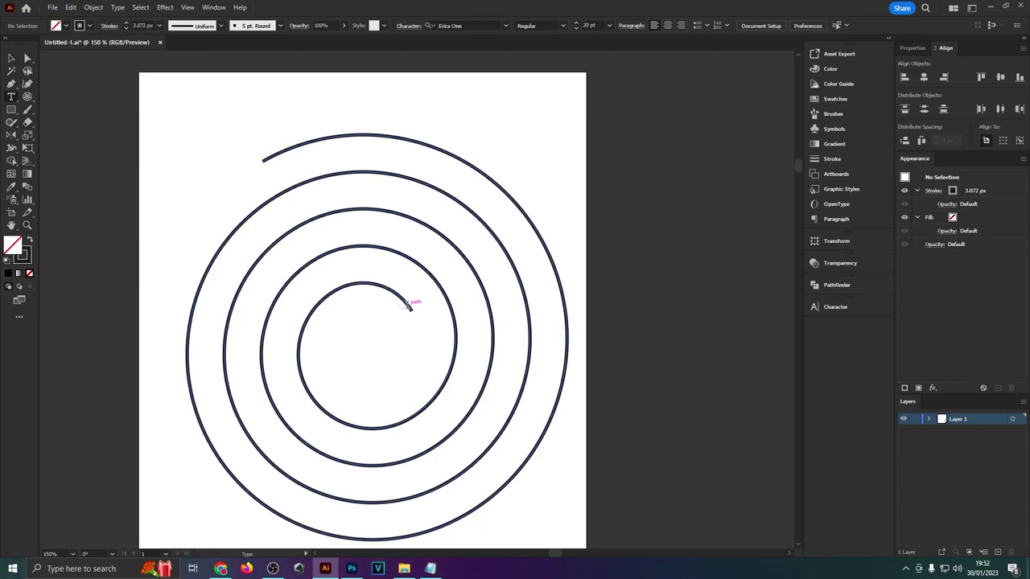
click(370, 282)
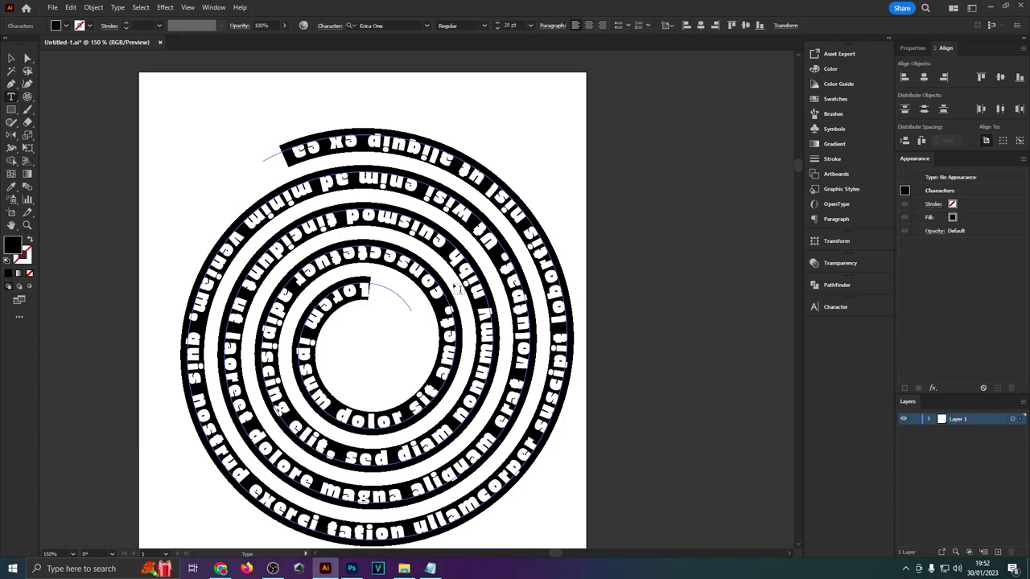
click(17, 60)
click(117, 107)
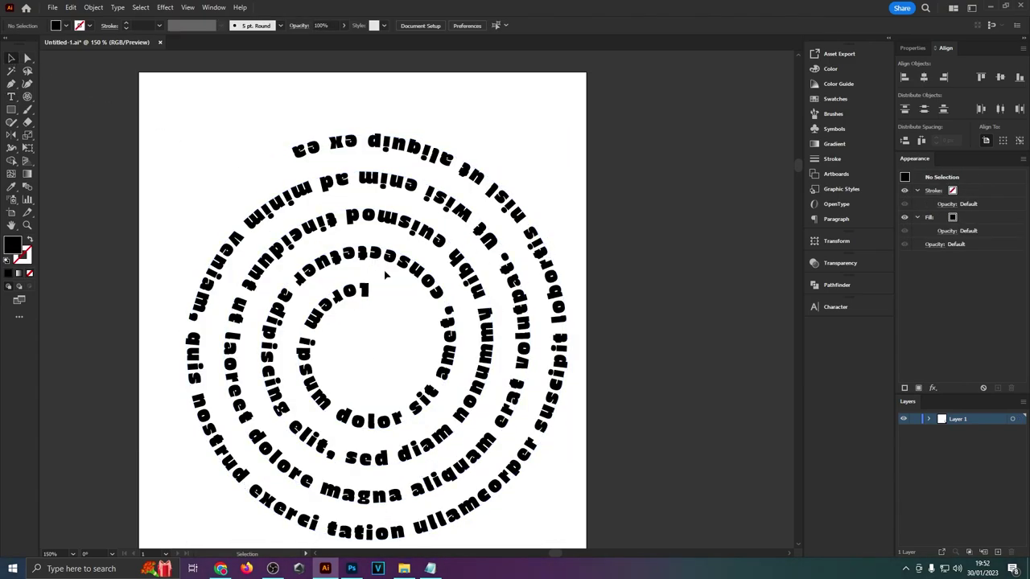
click(364, 291)
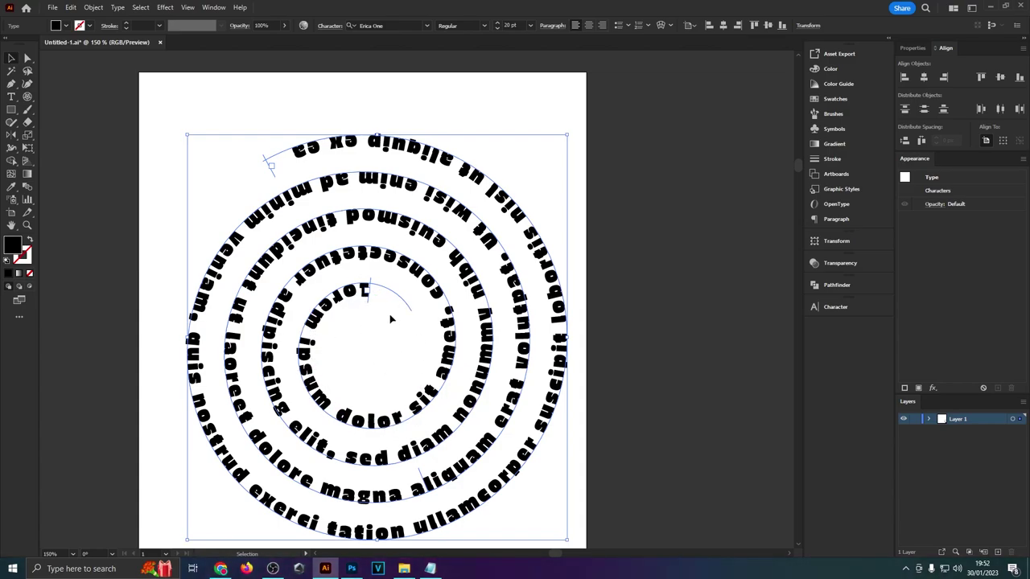
click(506, 141)
Step: Select and copy all the pi digits in the text block above the artboard, then deselect the block
drag(499, 104, 524, 371)
drag(451, 218, 555, 378)
click(150, 196)
double_click(147, 198)
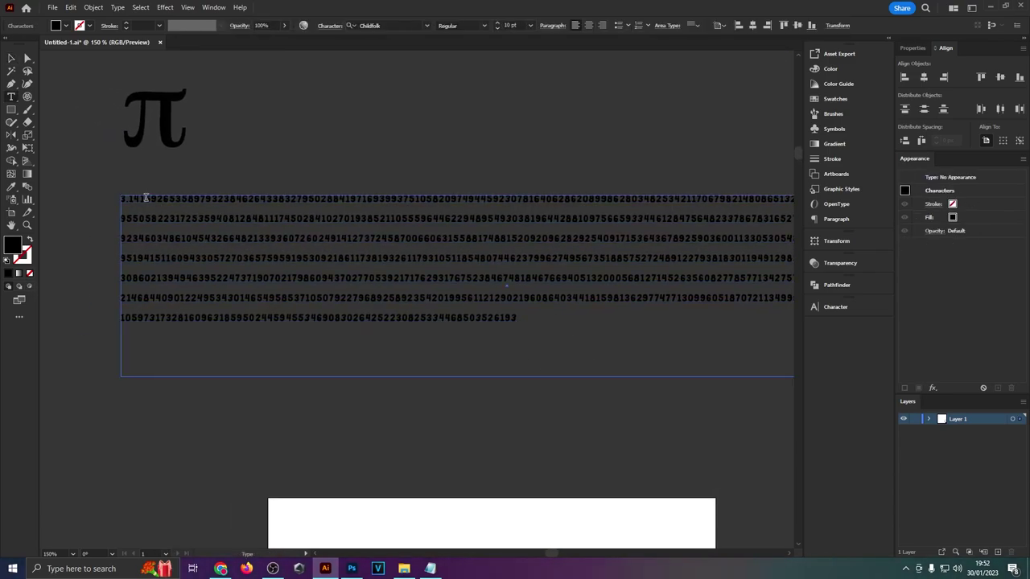
key(ctrl+a)
key(Escape)
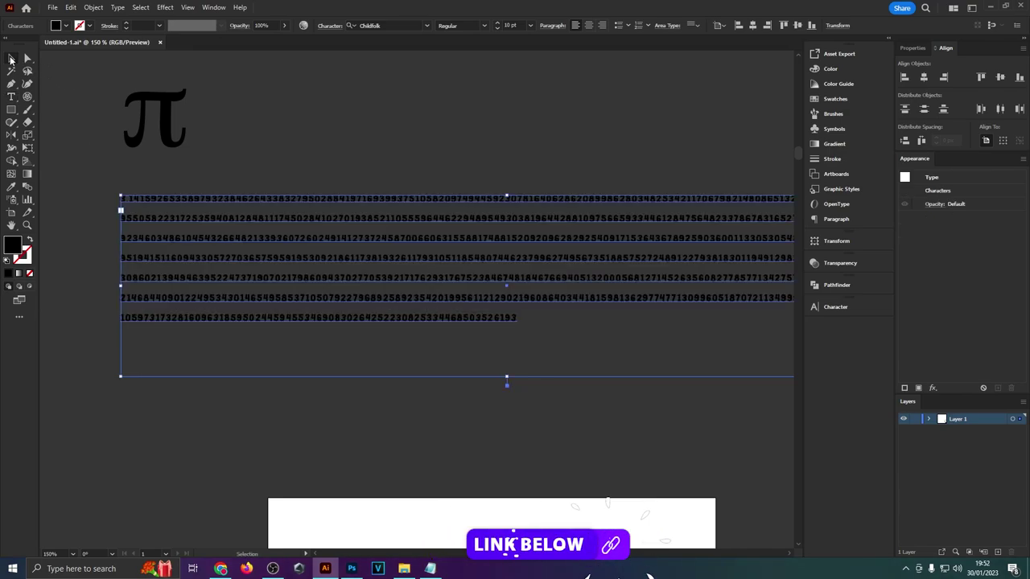
click(439, 451)
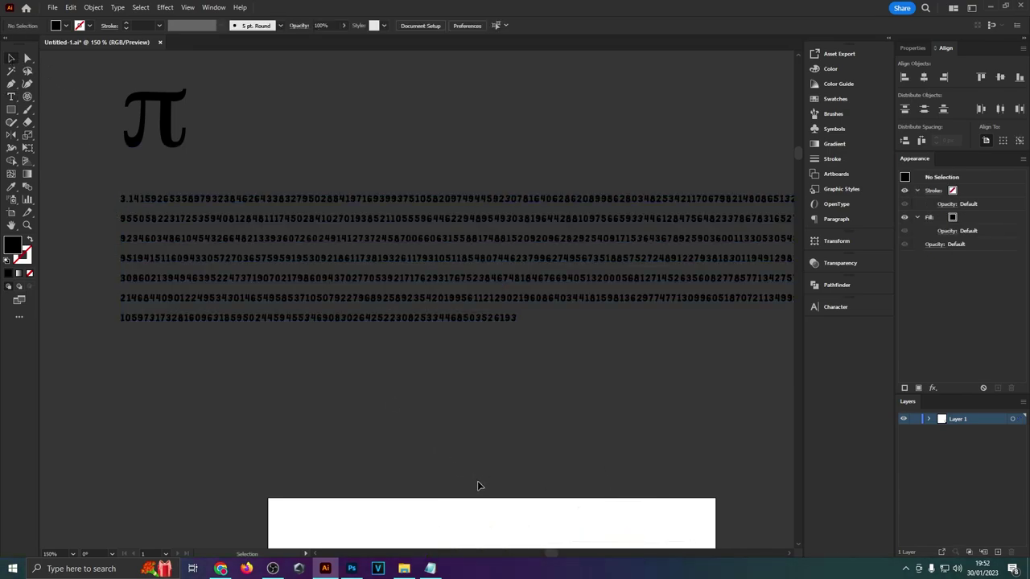
Step: Replace all the placeholder text on the spiral with the copied pi digits
drag(477, 486, 420, 347)
drag(430, 449, 409, 241)
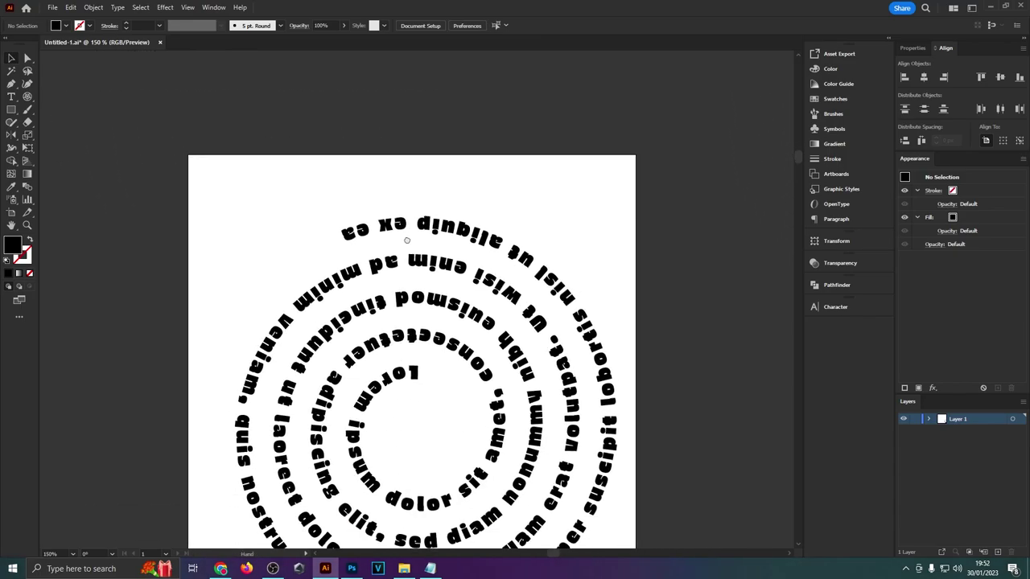
drag(430, 335, 391, 264)
drag(375, 298, 331, 268)
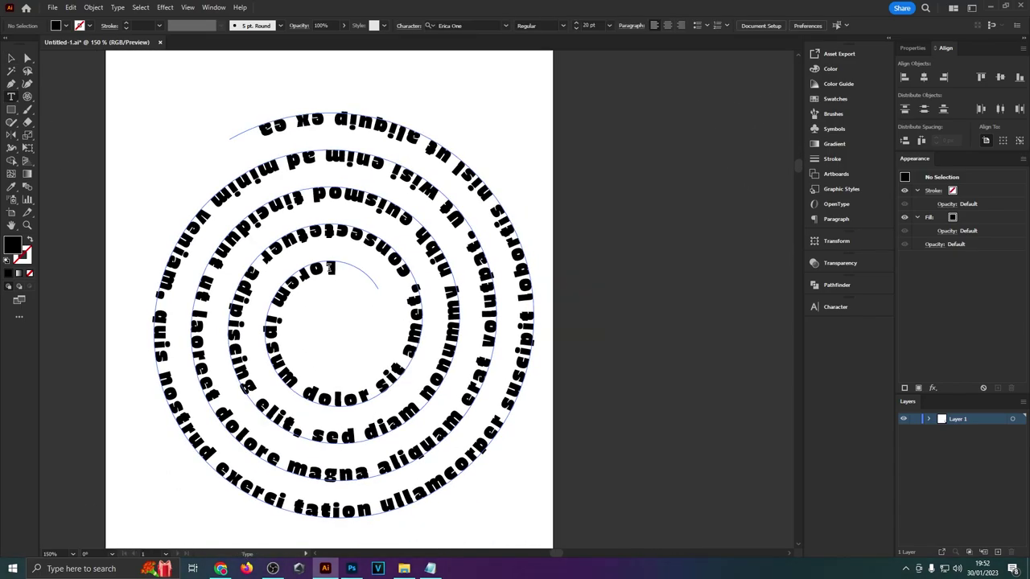
triple_click(331, 268)
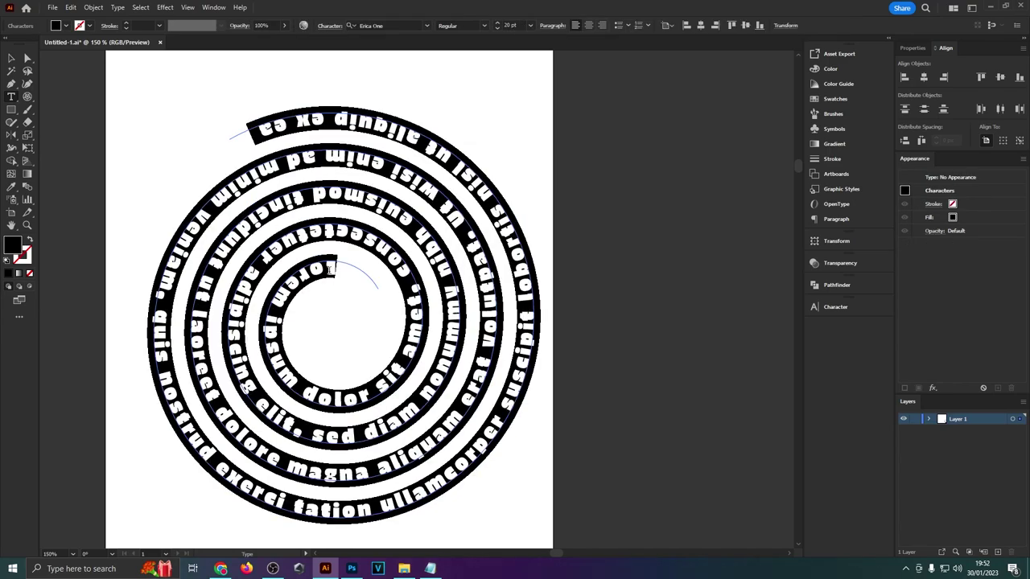
key(ctrl)
key(ctrl+v)
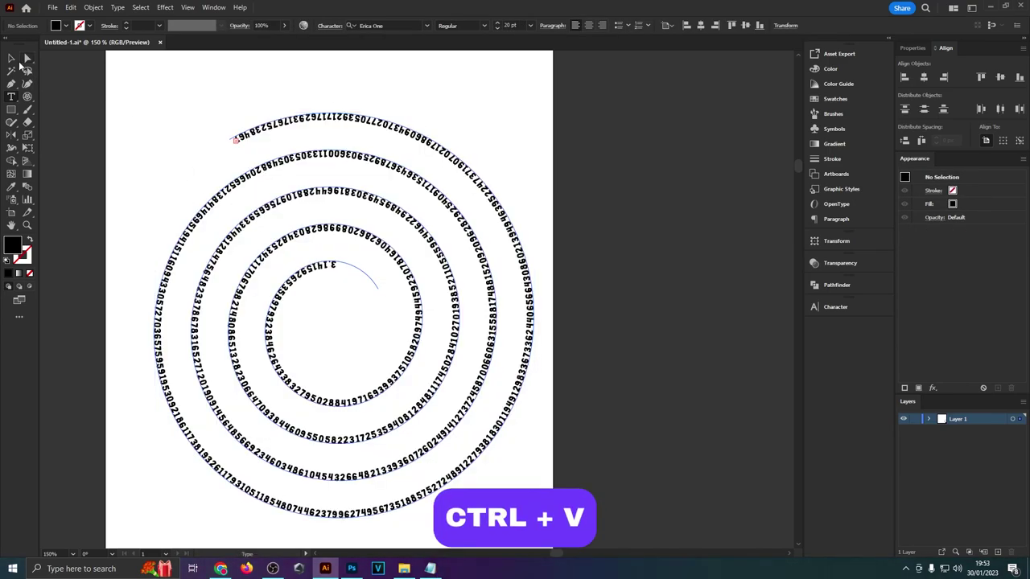
Step: Set the font size of the pi digits on the spiral to 30 pt
click(16, 59)
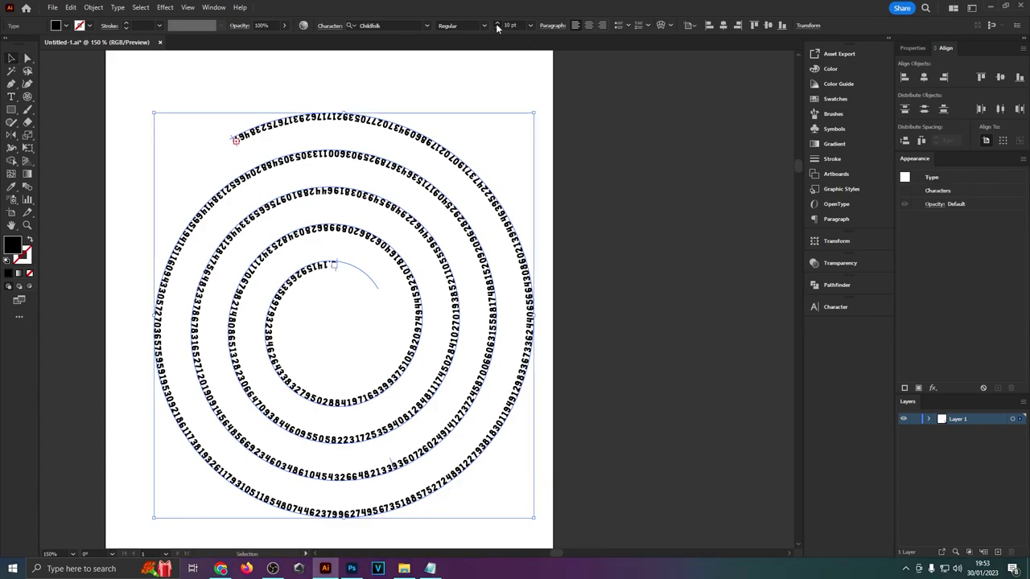
click(498, 27)
click(497, 26)
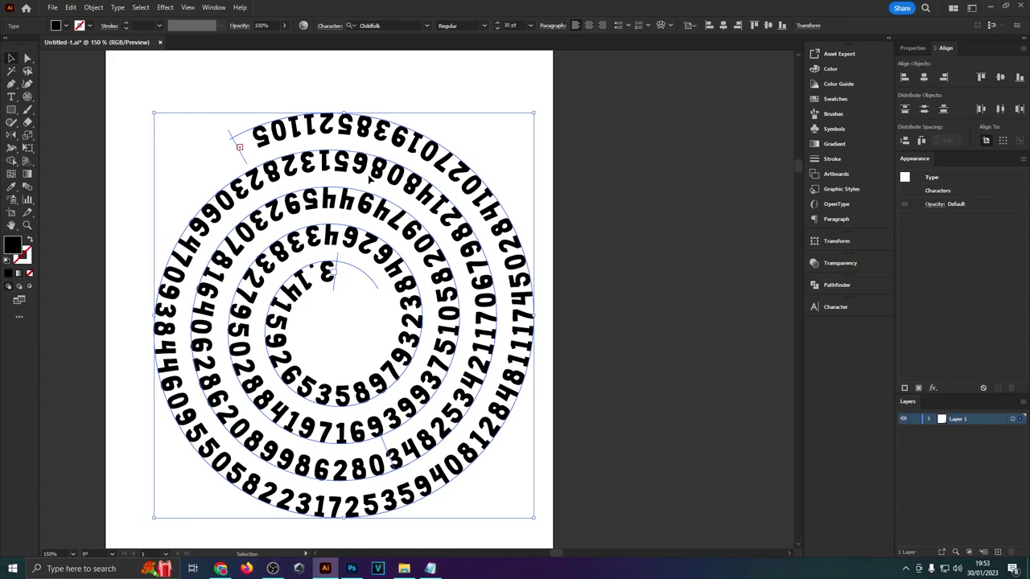
click(354, 313)
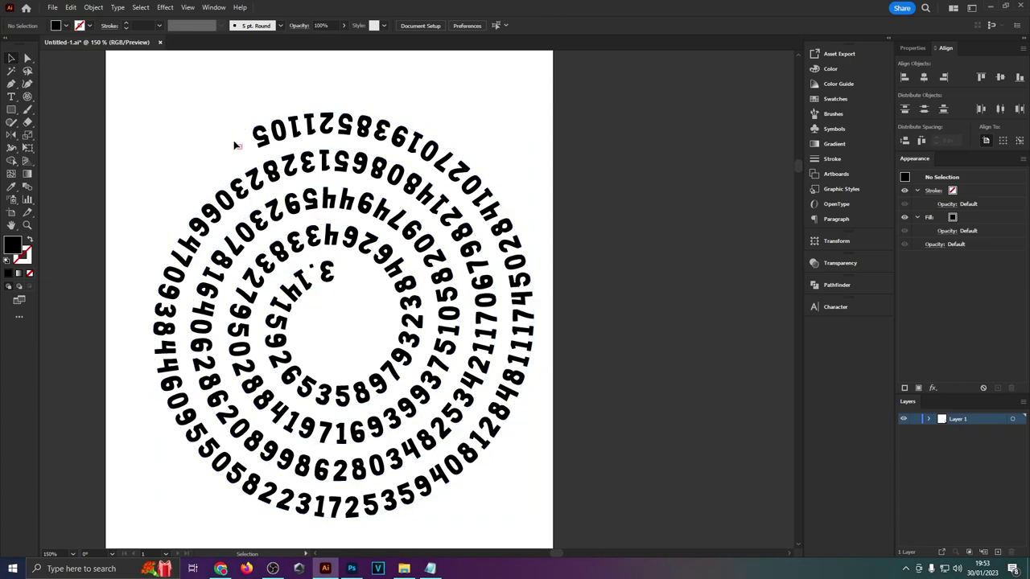
Step: Flip the digits on the spiral through Type on a Path Options and set Align to Path to Center
click(342, 135)
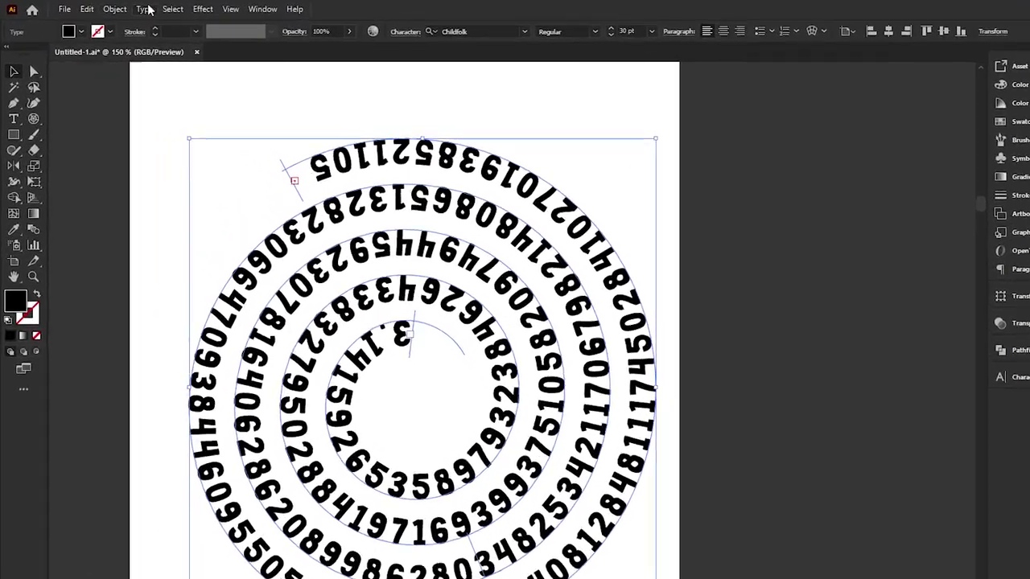
click(118, 7)
mouse_move(140, 115)
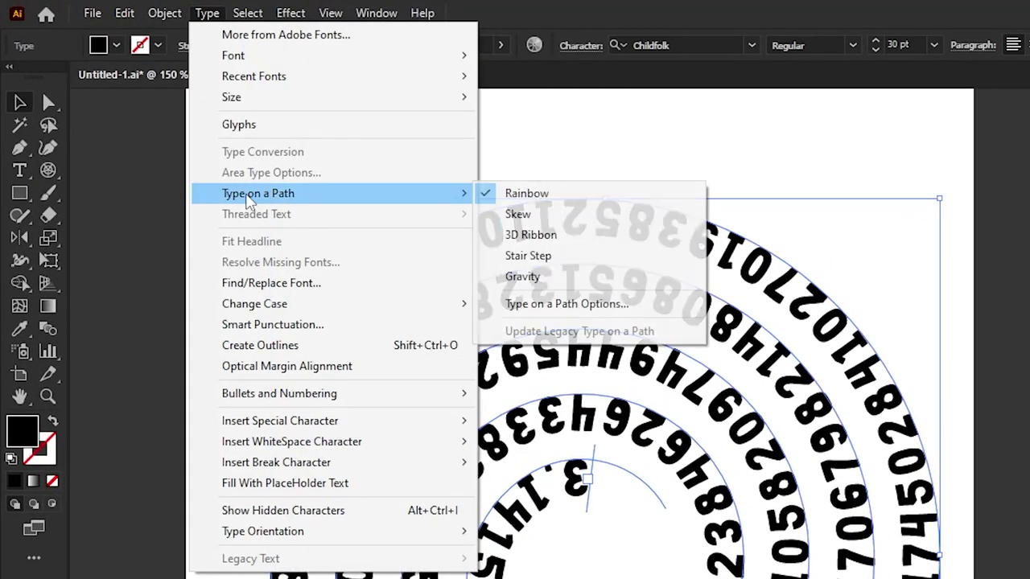
click(567, 304)
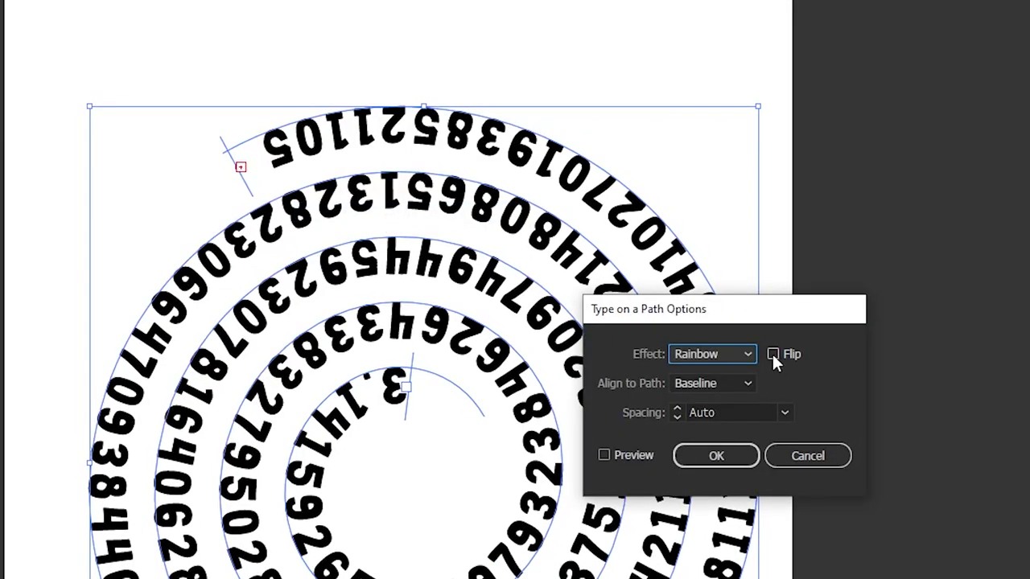
click(772, 354)
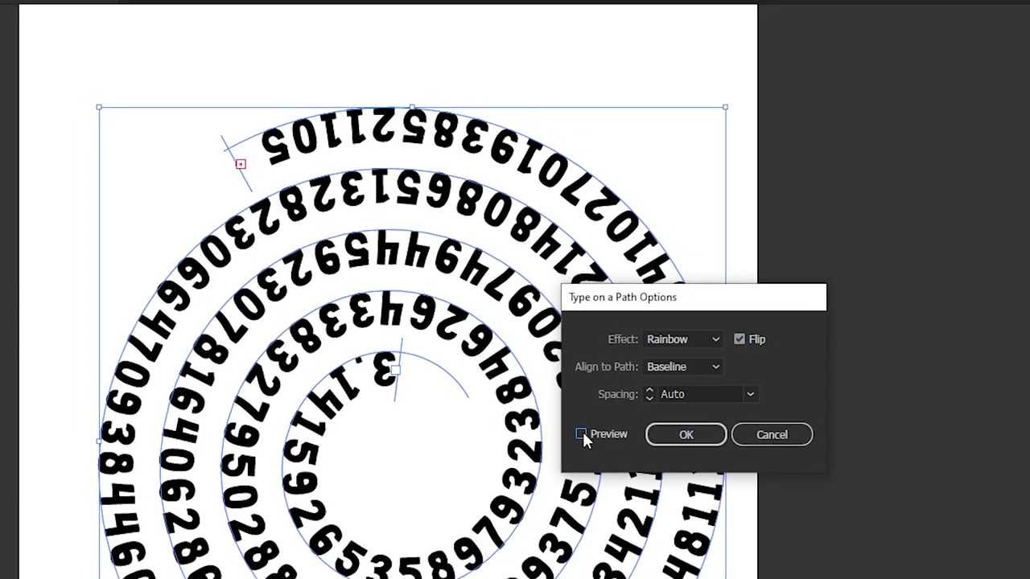
click(581, 435)
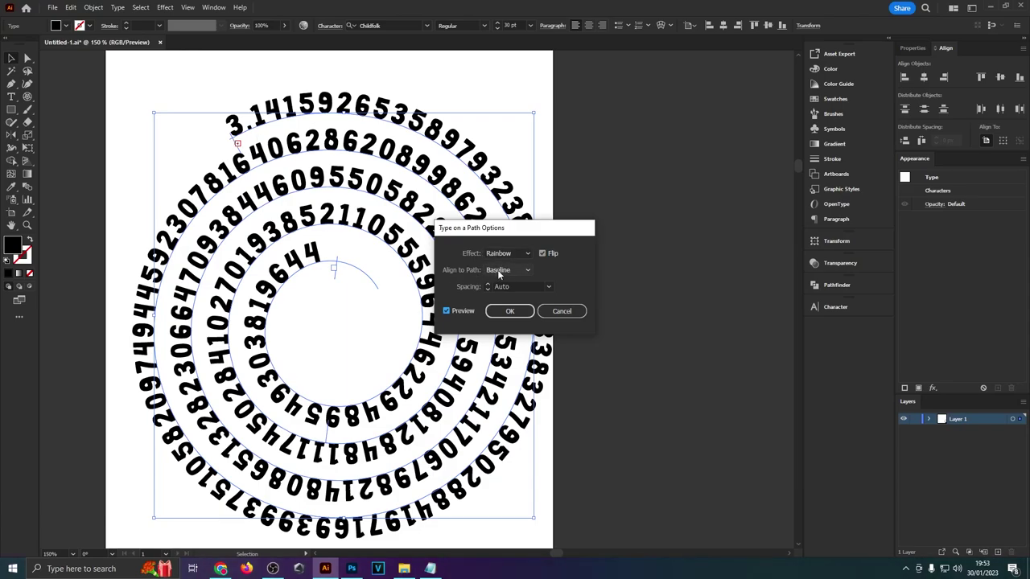
click(497, 270)
click(517, 300)
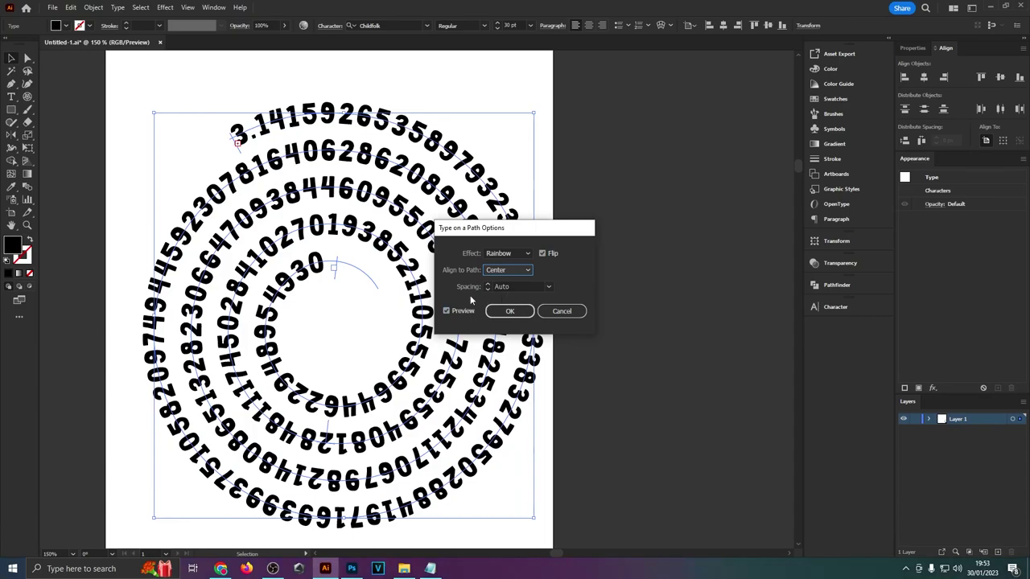
click(510, 310)
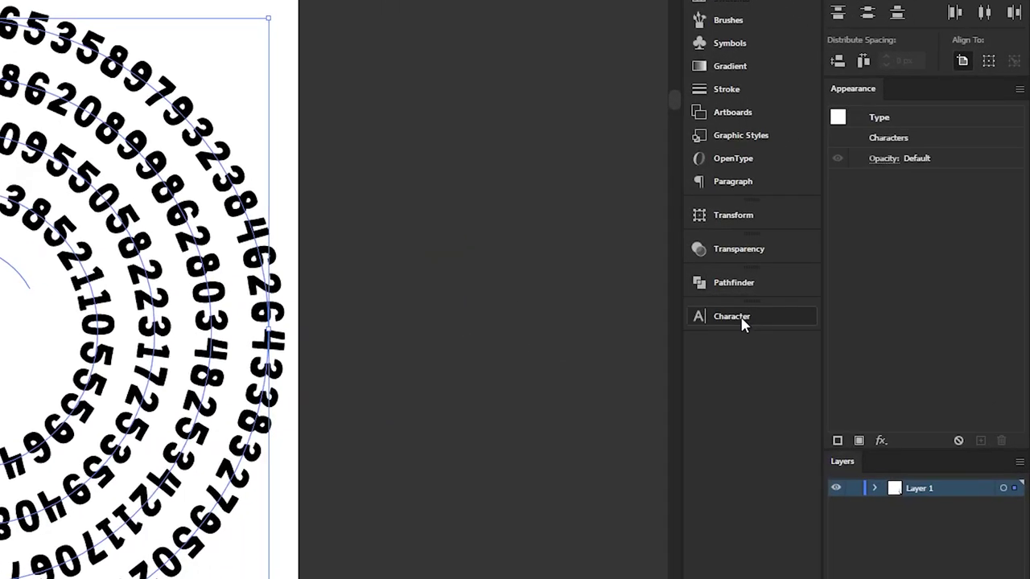
Step: Open the Character settings and set the tracking of the spiral digits to 0
click(742, 319)
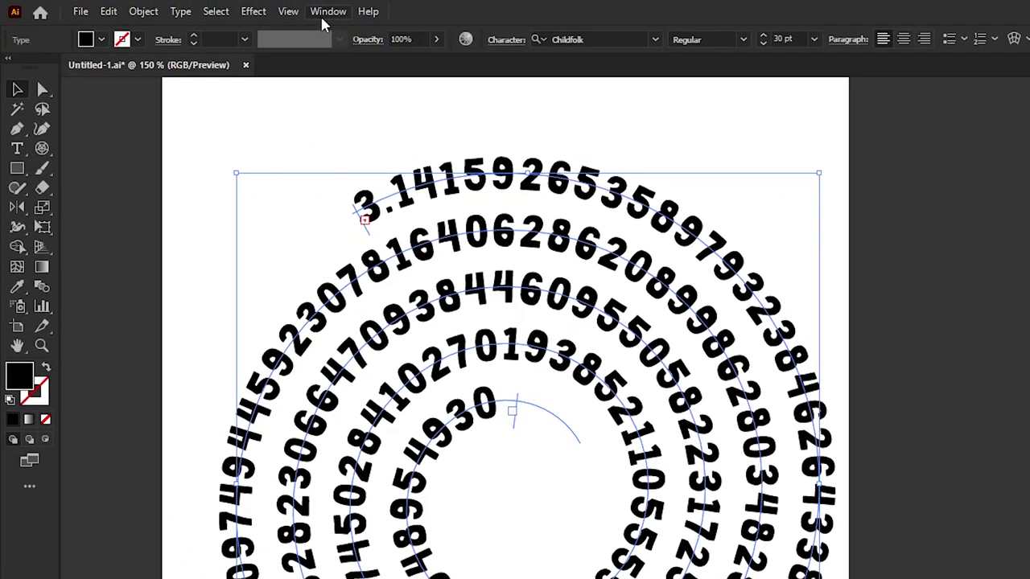
click(322, 13)
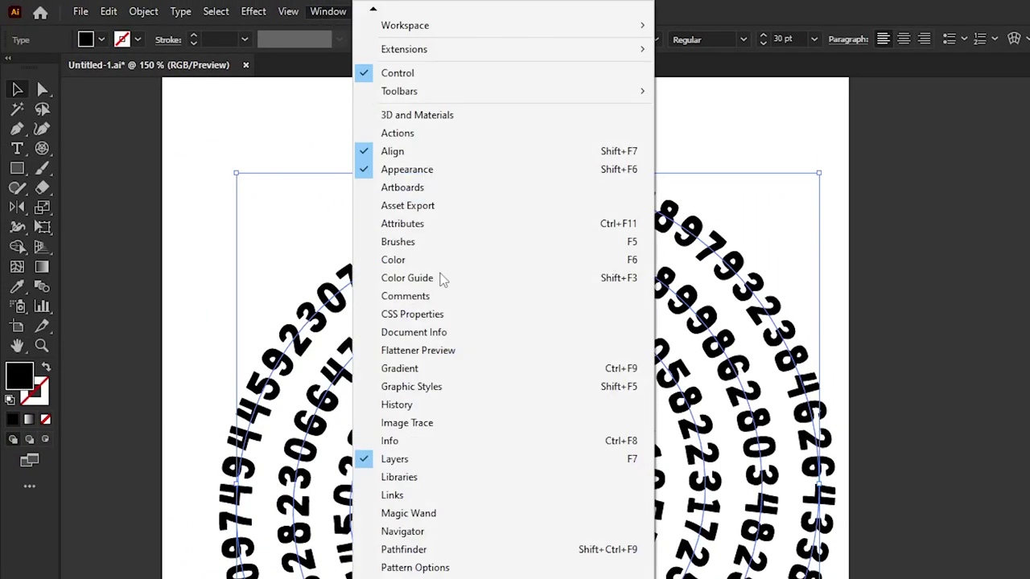
mouse_move(542, 436)
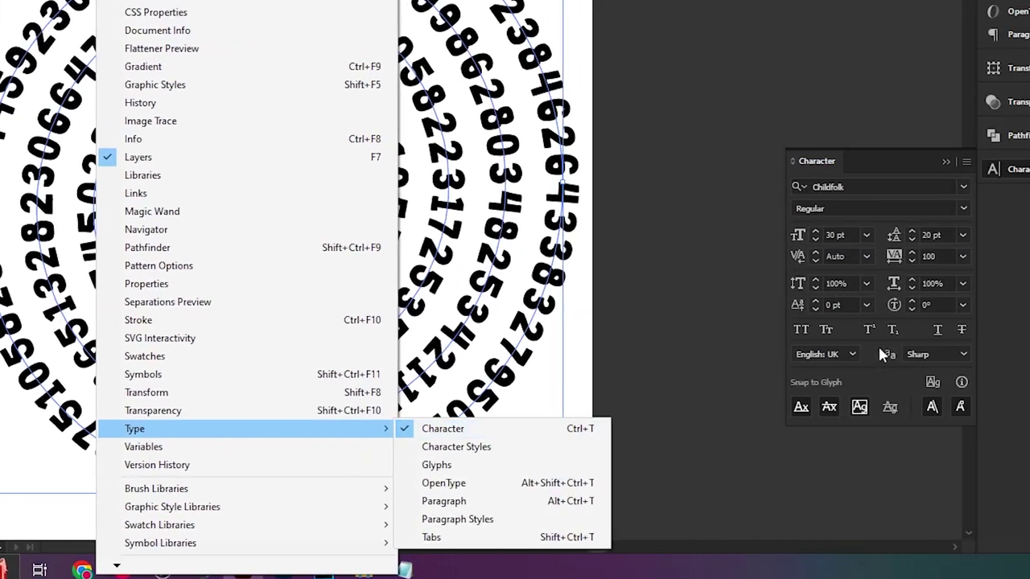
click(791, 162)
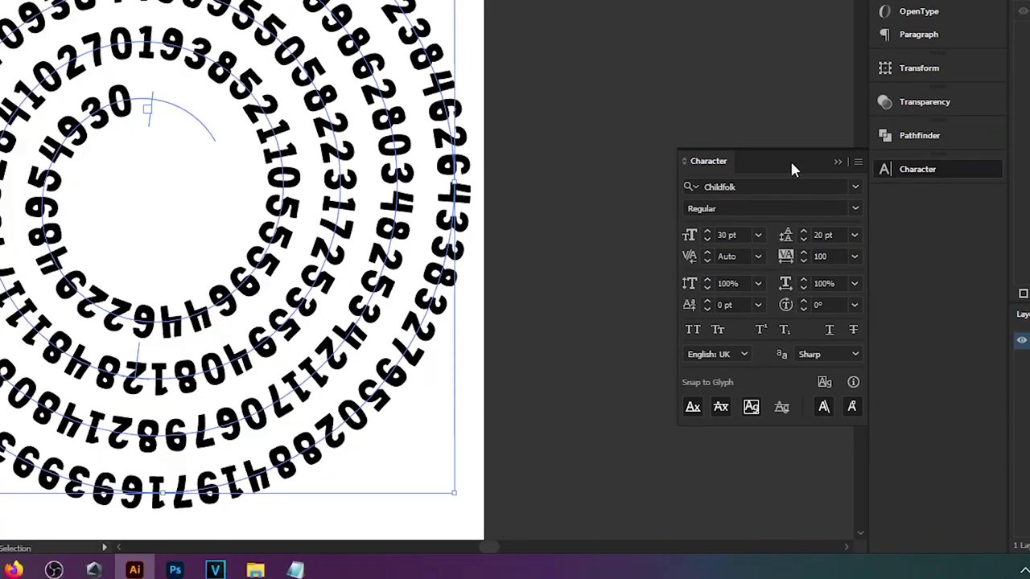
click(855, 257)
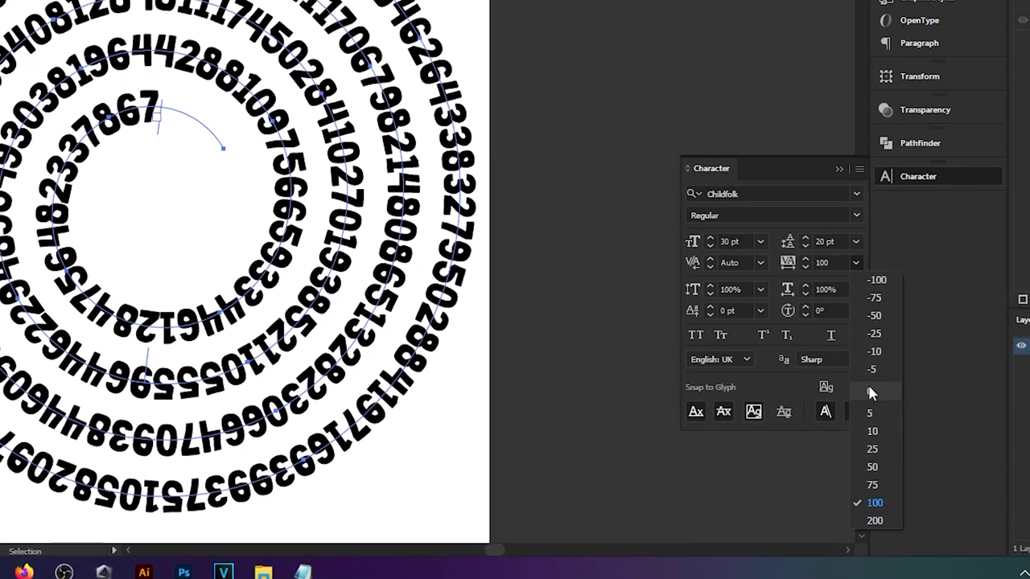
click(869, 389)
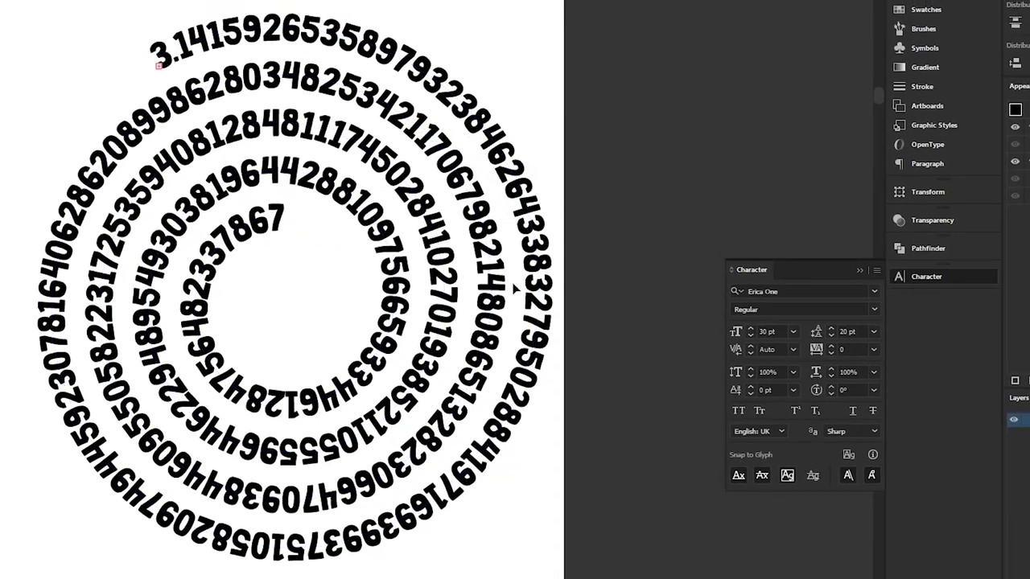
Step: Select the pi digits on the spiral and set their tracking to 50
click(327, 276)
click(509, 202)
click(874, 350)
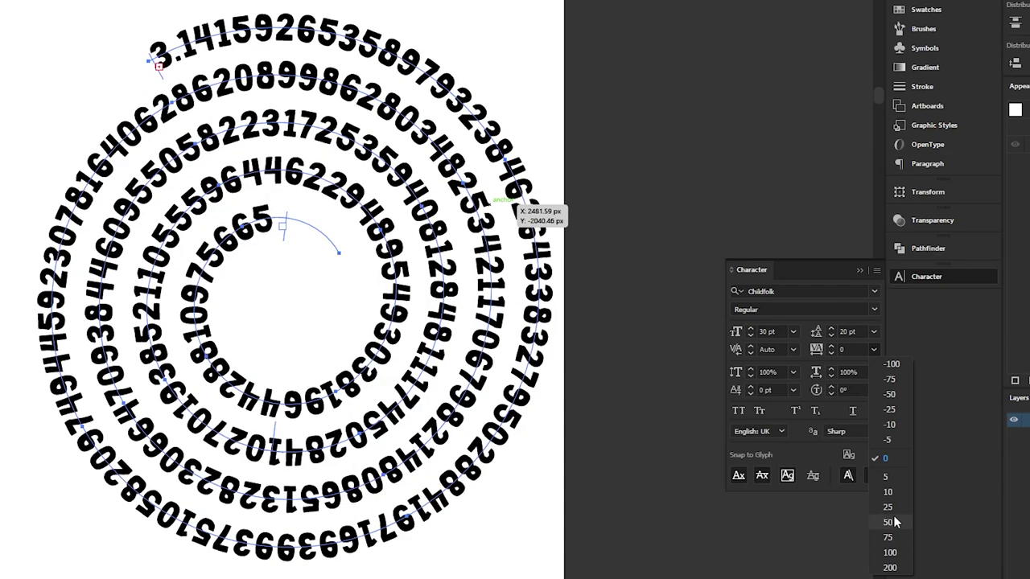
click(894, 519)
click(660, 119)
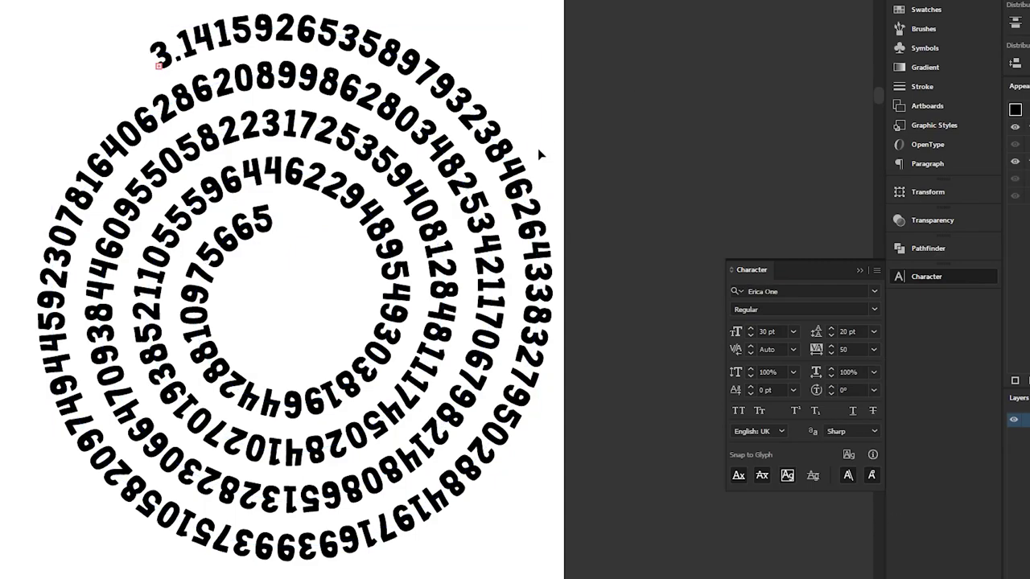
Step: Place a copy of the pi symbol from above the artboard in the empty centre of the spiral
scroll(540, 153, down, 1)
scroll(530, 176, up, 1)
scroll(530, 177, down, 1)
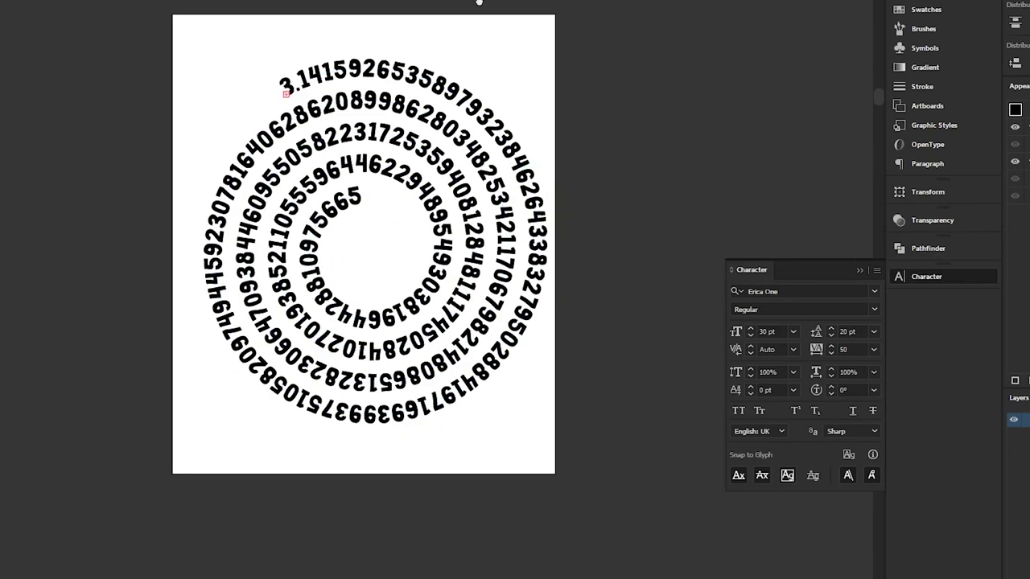
drag(479, 1, 445, 368)
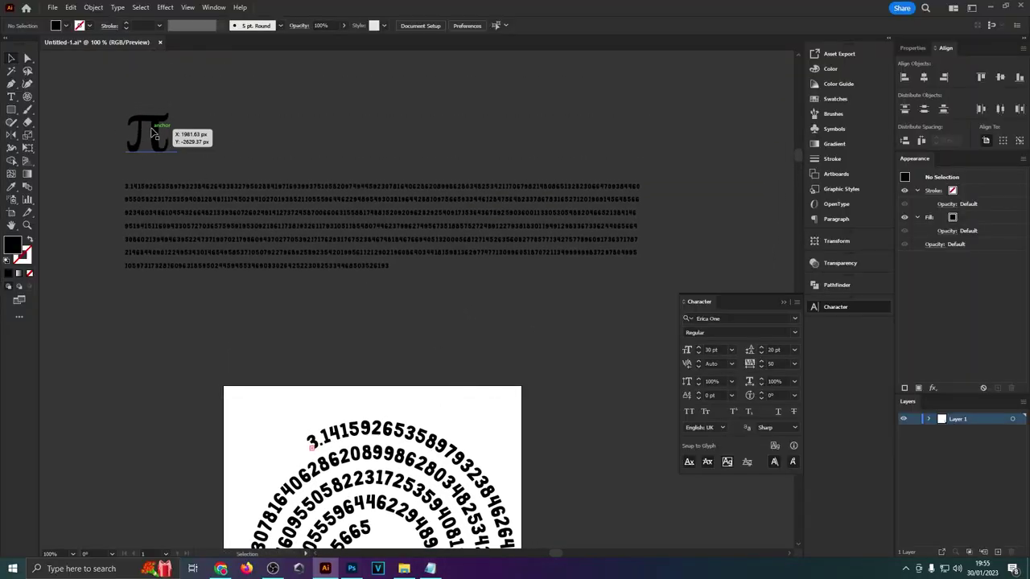
drag(149, 128, 376, 525)
drag(376, 526, 381, 267)
scroll(338, 311, up, 1)
scroll(338, 314, up, 2)
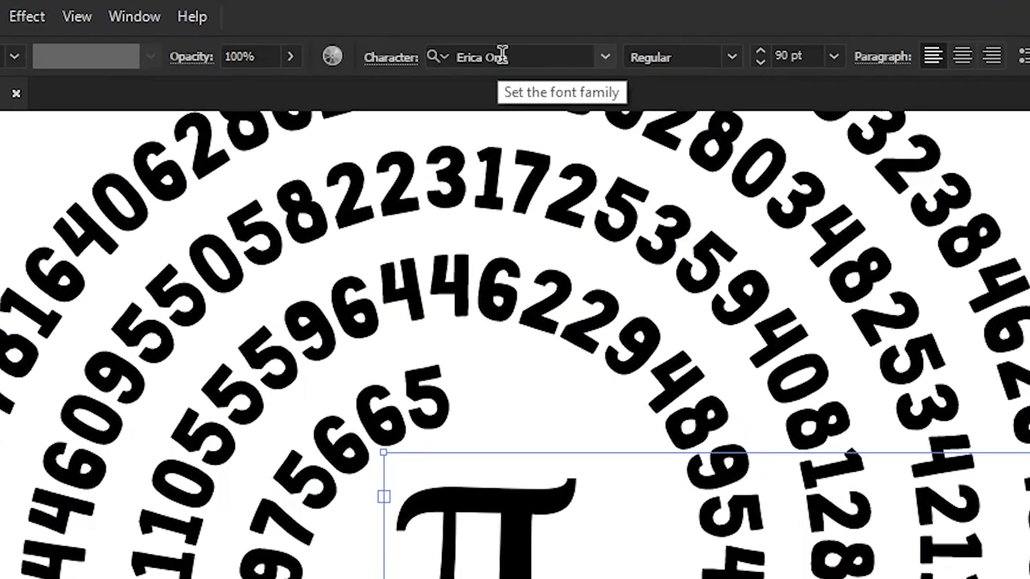
scroll(522, 575, down, 2)
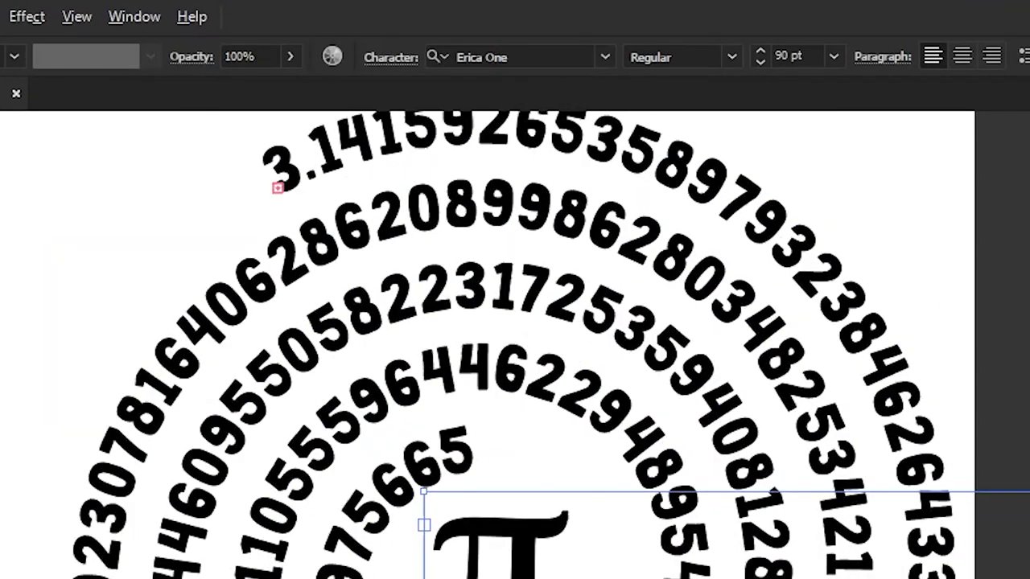
drag(786, 461, 701, 479)
click(581, 374)
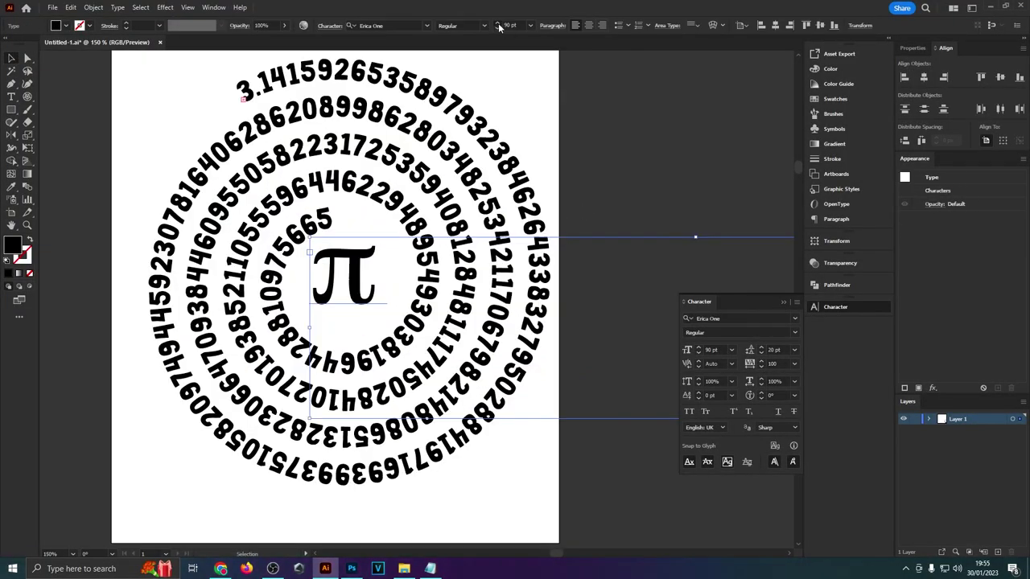
Step: Enlarge the pi symbol to 115 pt and centre it inside the innermost ring of digits
shift+click(498, 25)
shift+click(498, 24)
shift+click(498, 24)
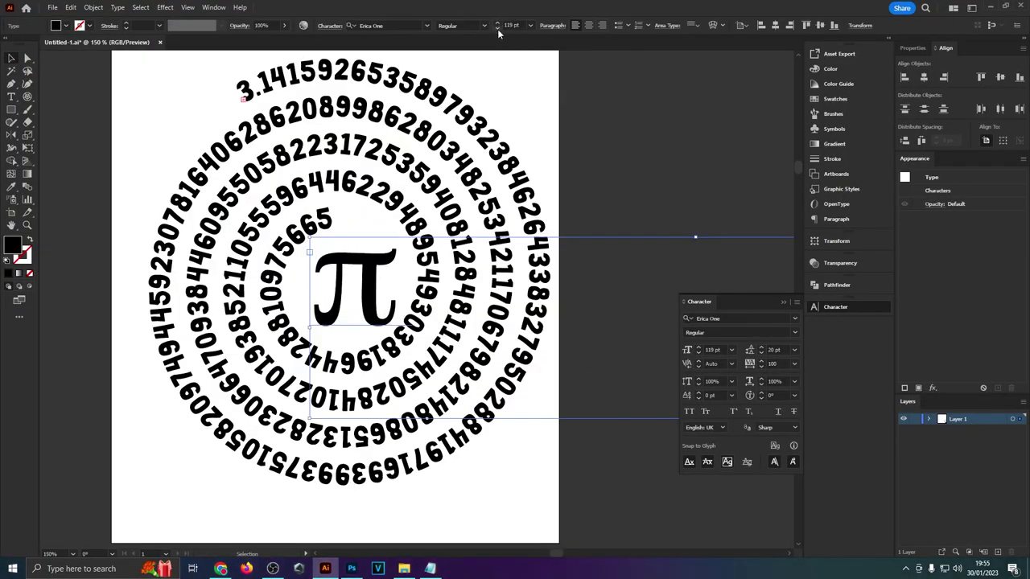
click(498, 29)
click(498, 29)
drag(371, 288, 368, 283)
click(580, 119)
Step: Duplicate the spiral digits and the pi symbol beside the artboard to keep an editable copy
key(ctrl+minus)
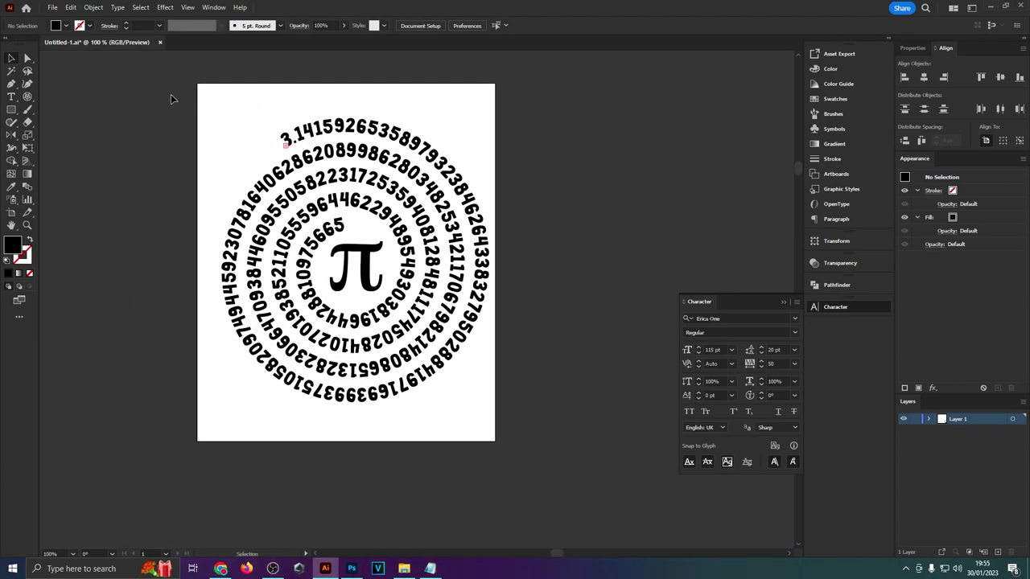
key(ctrl+a)
scroll(499, 348, down, 1)
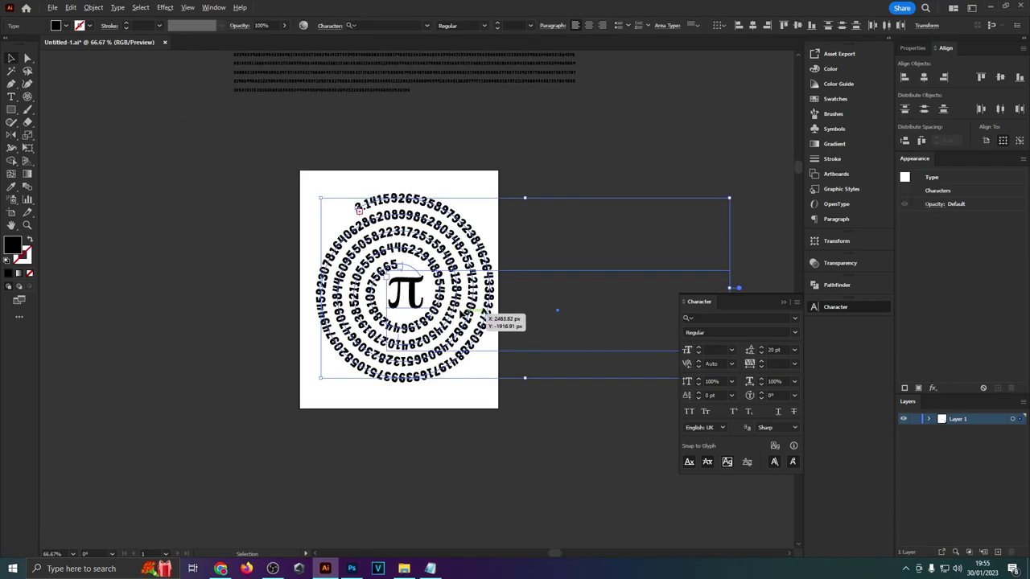
drag(408, 283, 58, 288)
scroll(417, 293, up, 1)
scroll(281, 289, down, 2)
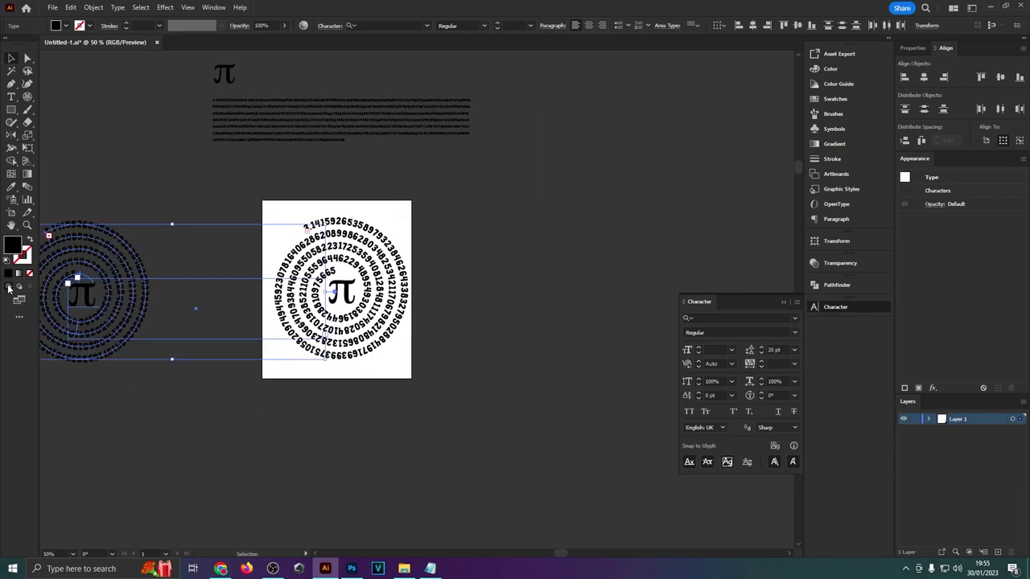
scroll(321, 285, up, 2)
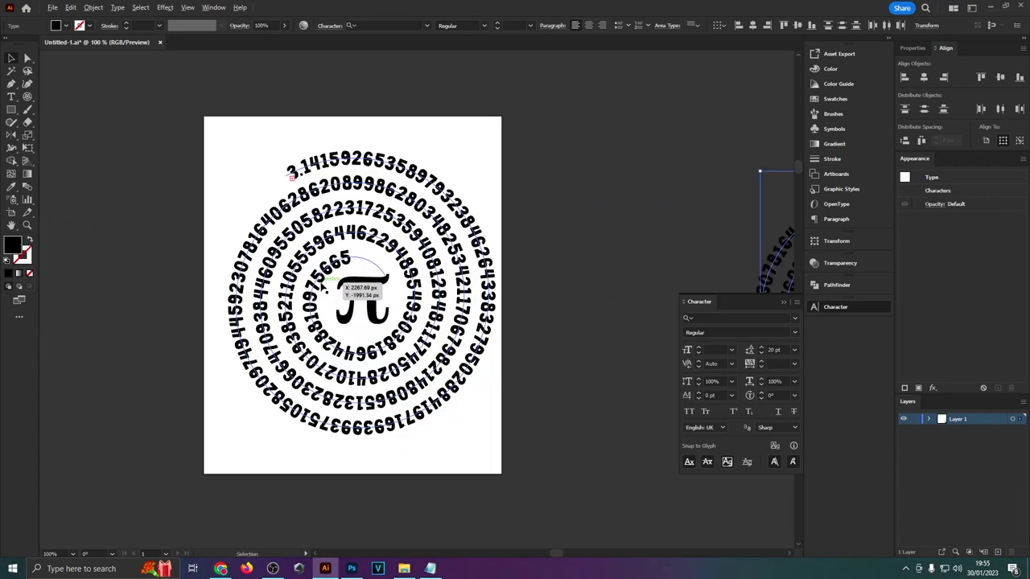
drag(325, 279, 326, 282)
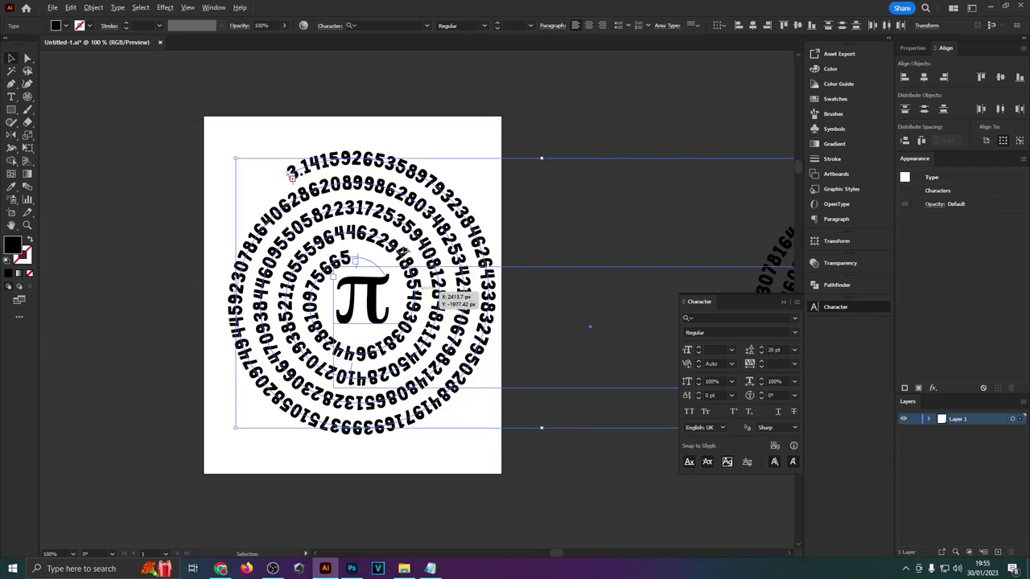
Step: Select the spiral and pi symbol on the artboard and expand them with Object and Fill enabled
drag(169, 141, 491, 451)
scroll(463, 386, up, 1)
drag(463, 385, 496, 429)
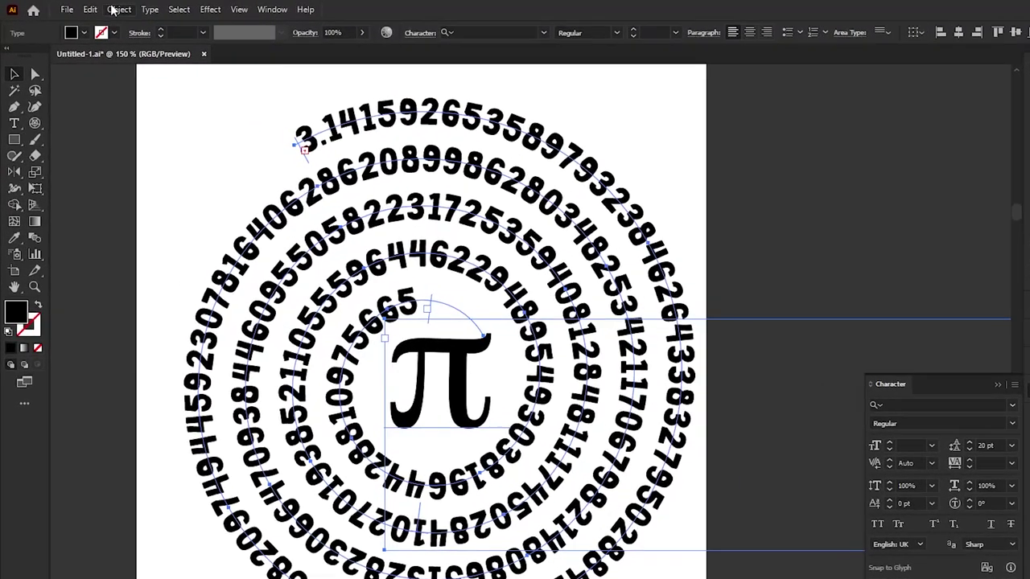
click(97, 7)
click(142, 185)
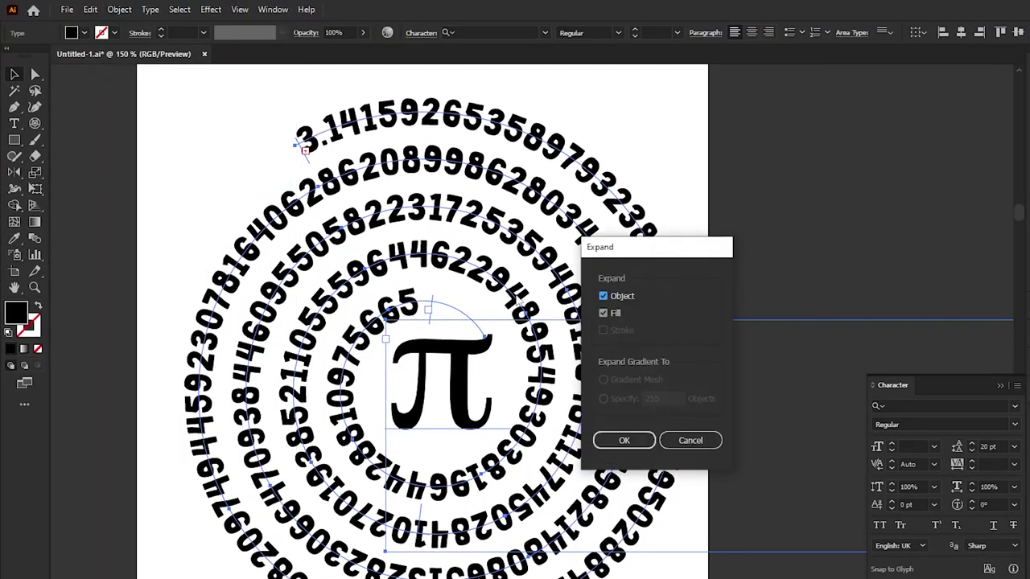
click(618, 440)
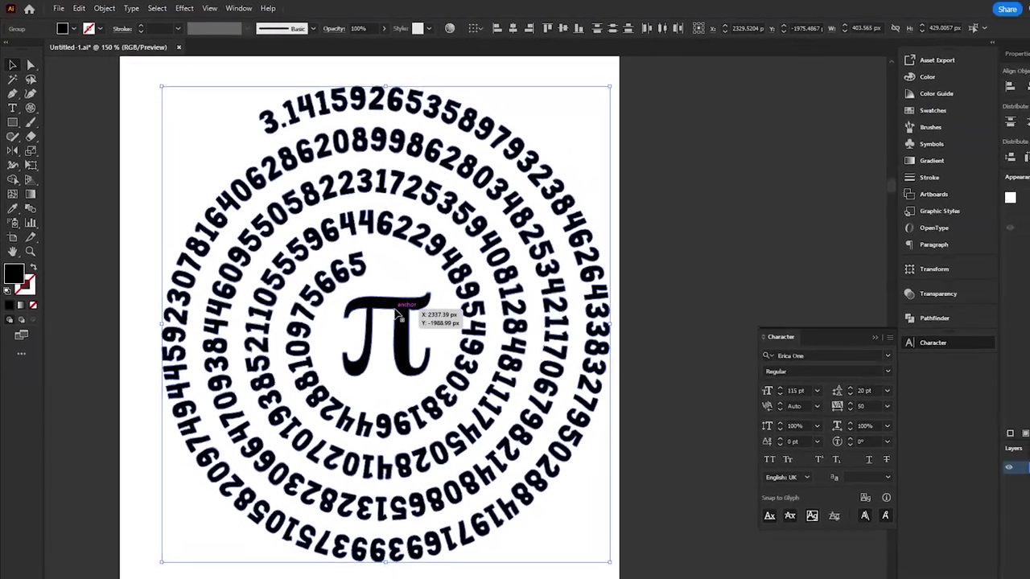
Step: Switch to Photoshop and show the tie die pattern layer above the vector spiral artwork
drag(451, 356, 440, 358)
drag(344, 280, 393, 291)
drag(953, 338, 945, 358)
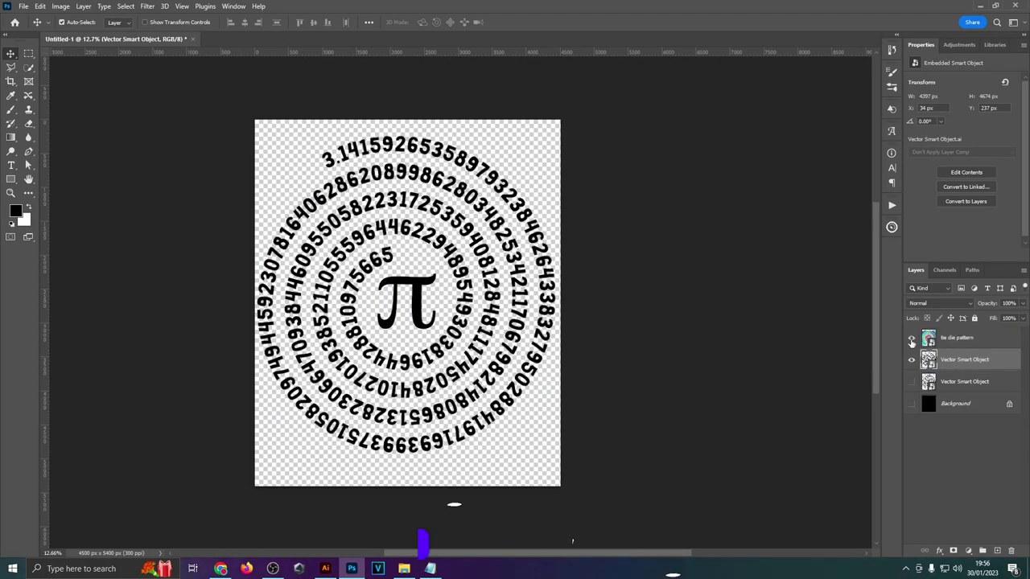
click(912, 338)
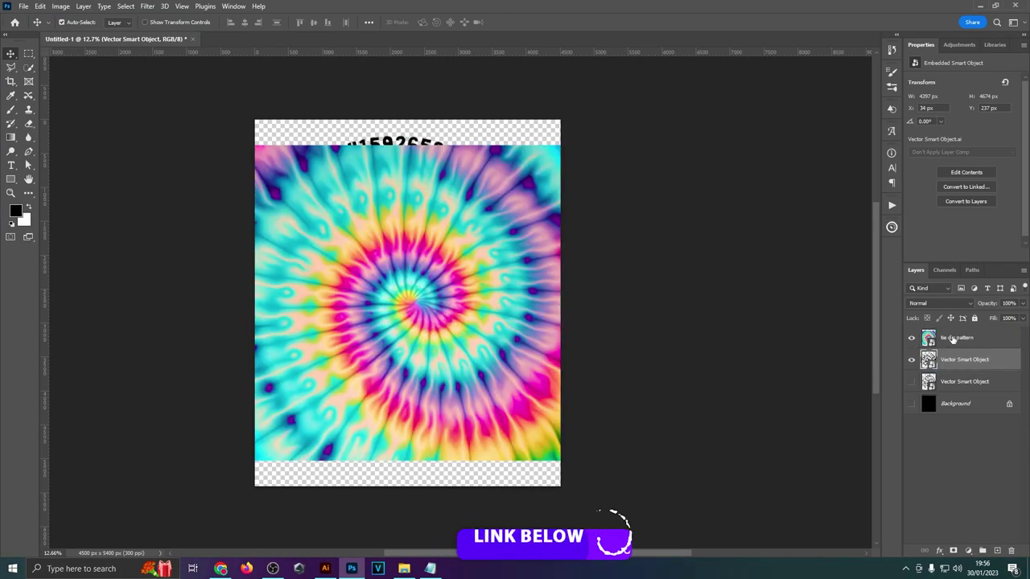
Step: Shift the tie die pattern upward to centre it on the spiral and enlarge it to about 4752 × 4804 px
click(962, 338)
scroll(515, 320, up, 1)
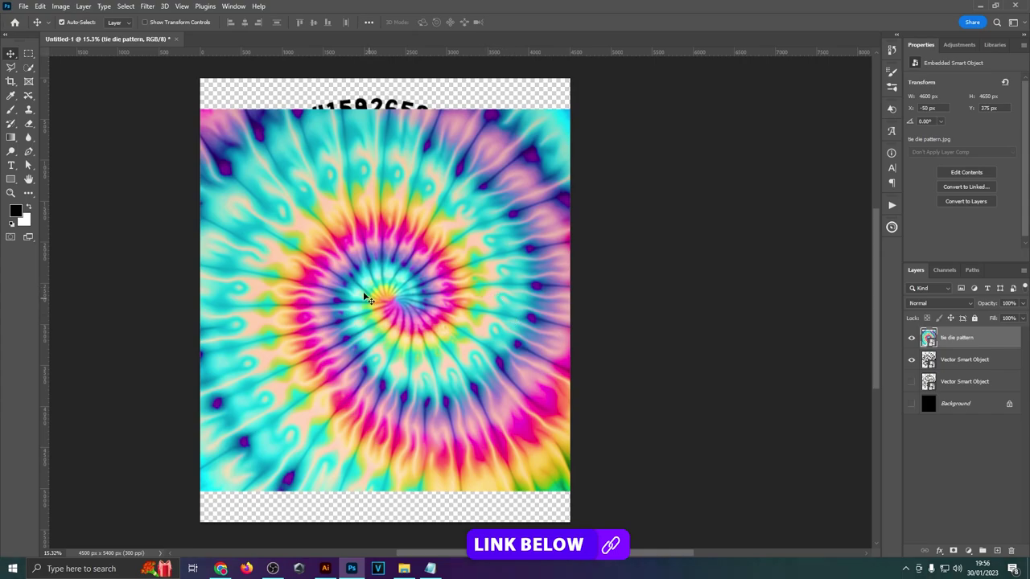
scroll(380, 322, up, 3)
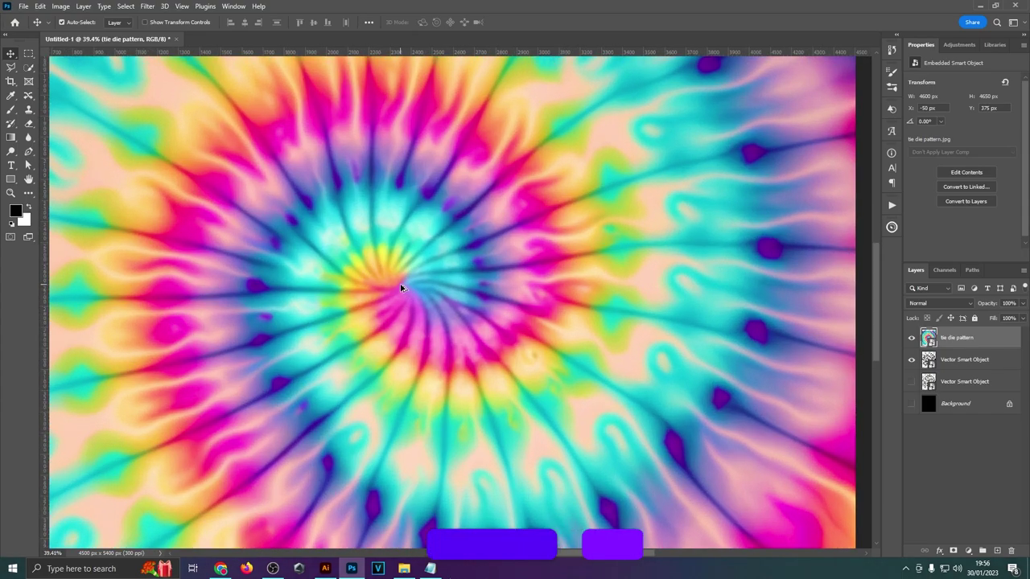
scroll(400, 295, down, 1)
scroll(406, 314, down, 2)
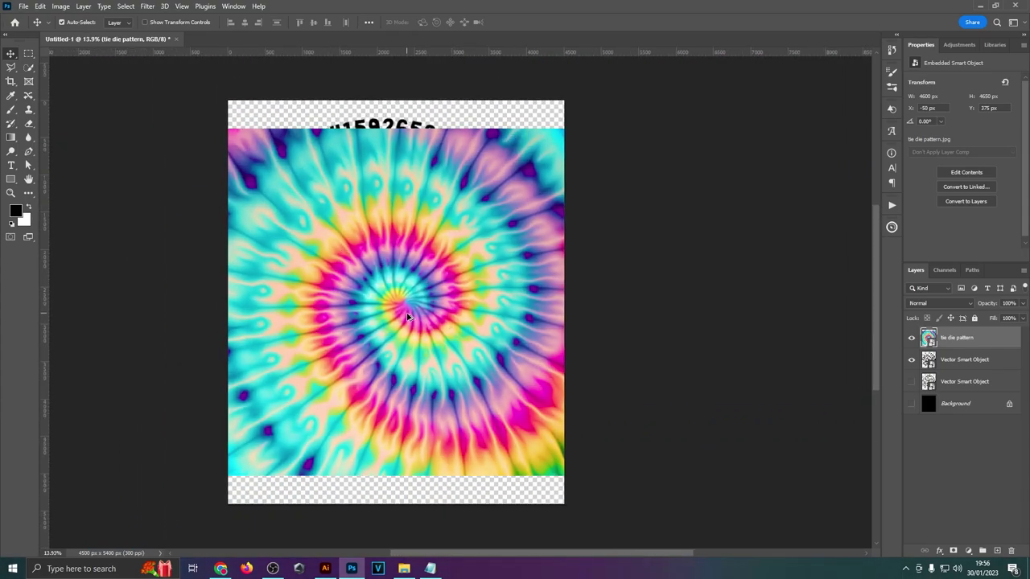
drag(457, 239, 445, 245)
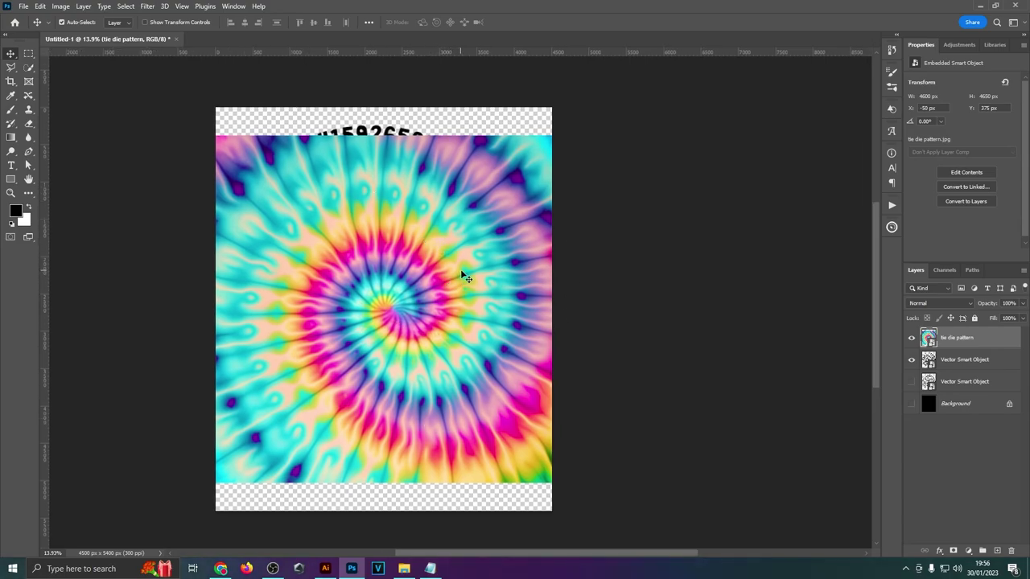
drag(458, 269, 459, 258)
key(ctrl+t)
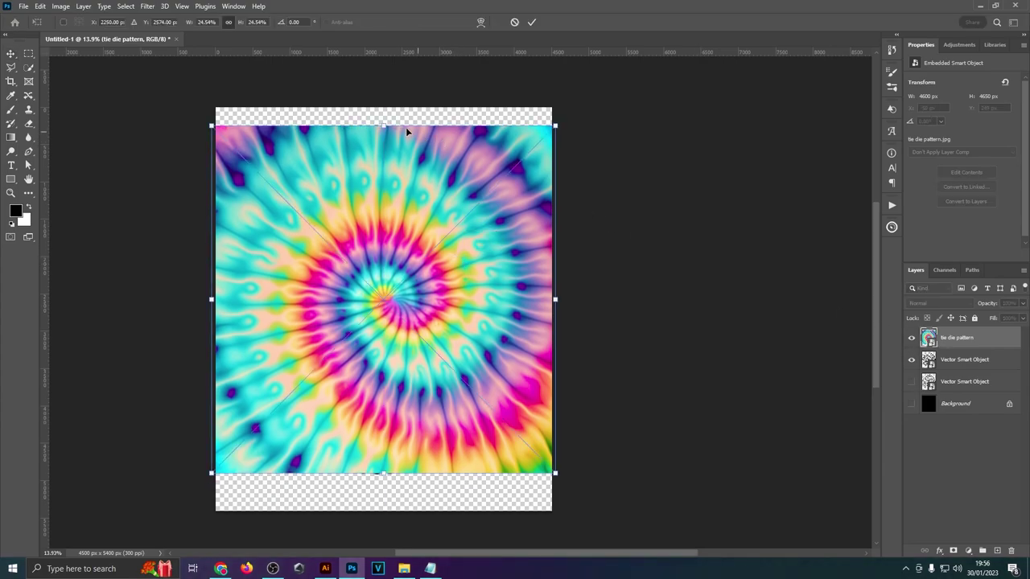
mouse_move(392, 124)
mouse_down()
mouse_move(404, 111)
mouse_move(404, 161)
mouse_move(399, 120)
mouse_up()
click(531, 23)
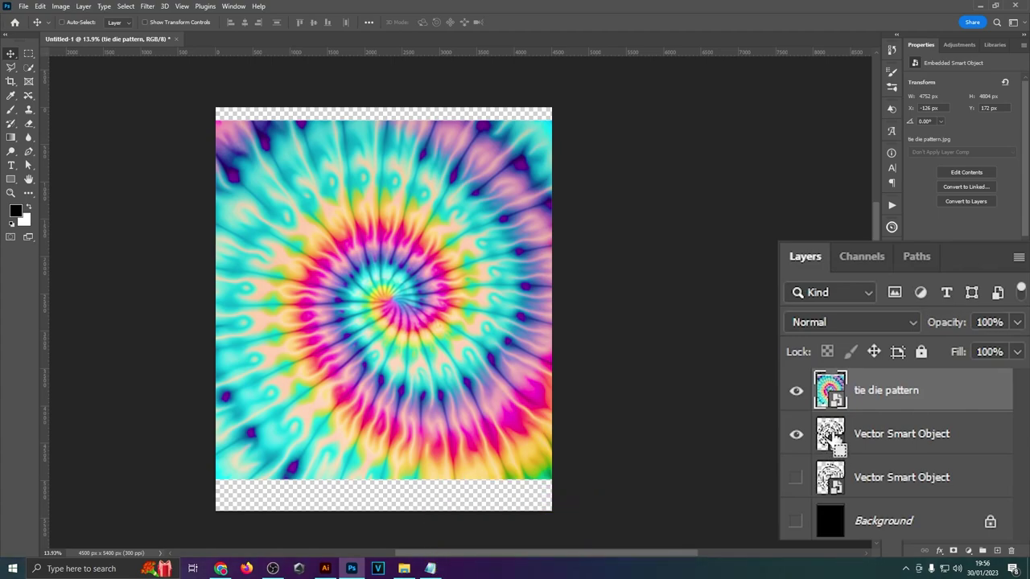
Step: Mask the tie die pattern layer with the shape of the upper Vector Smart Object and show the black Background layer
ctrl+click(830, 434)
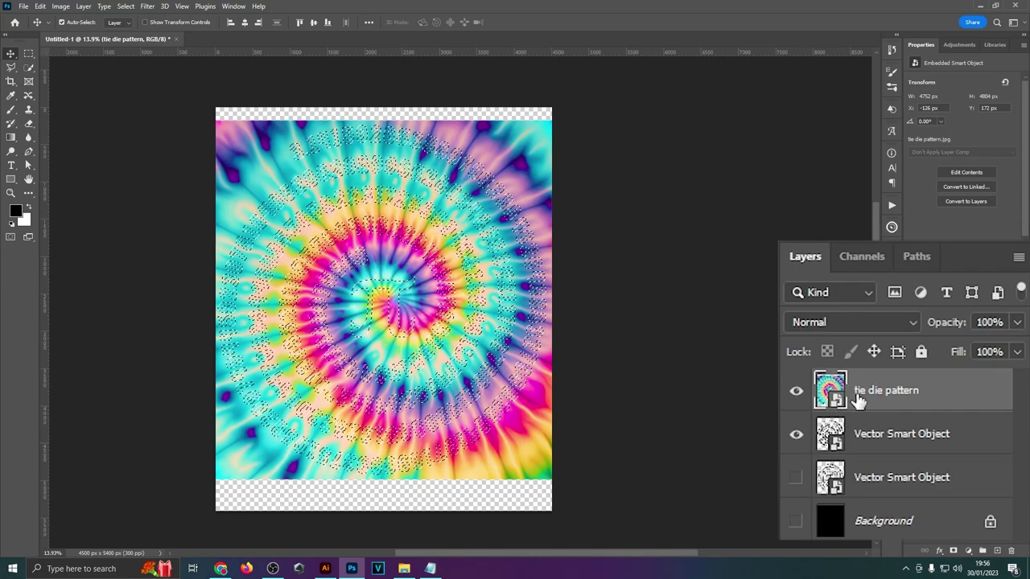
click(951, 555)
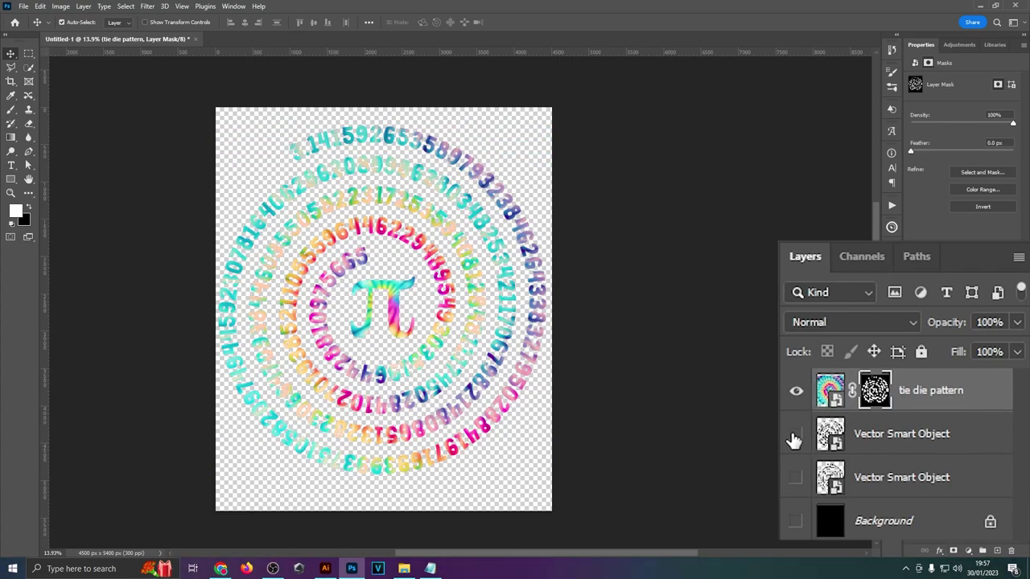
click(796, 524)
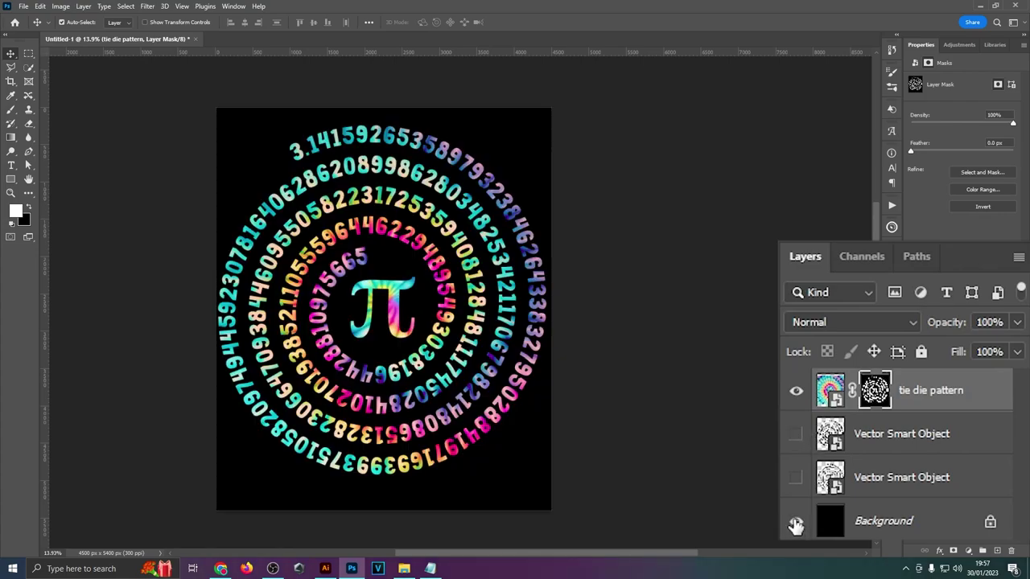
Step: Examine the tie-dye colouring of the masked pi symbol and the surrounding digits up close
scroll(345, 321, down, 3)
scroll(344, 321, up, 3)
scroll(378, 301, up, 6)
scroll(410, 299, up, 3)
scroll(414, 299, down, 5)
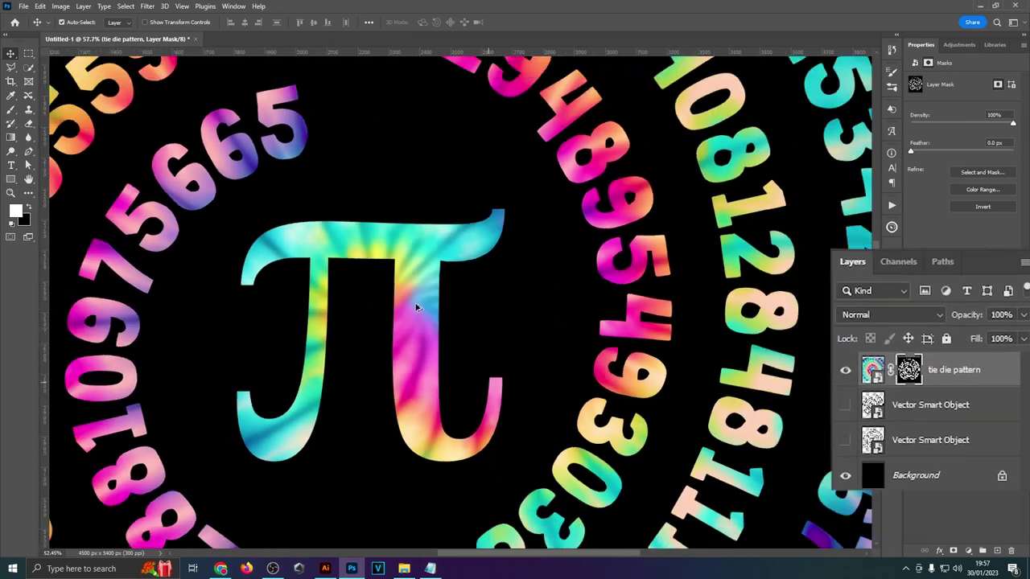
scroll(418, 311, down, 3)
scroll(441, 266, down, 2)
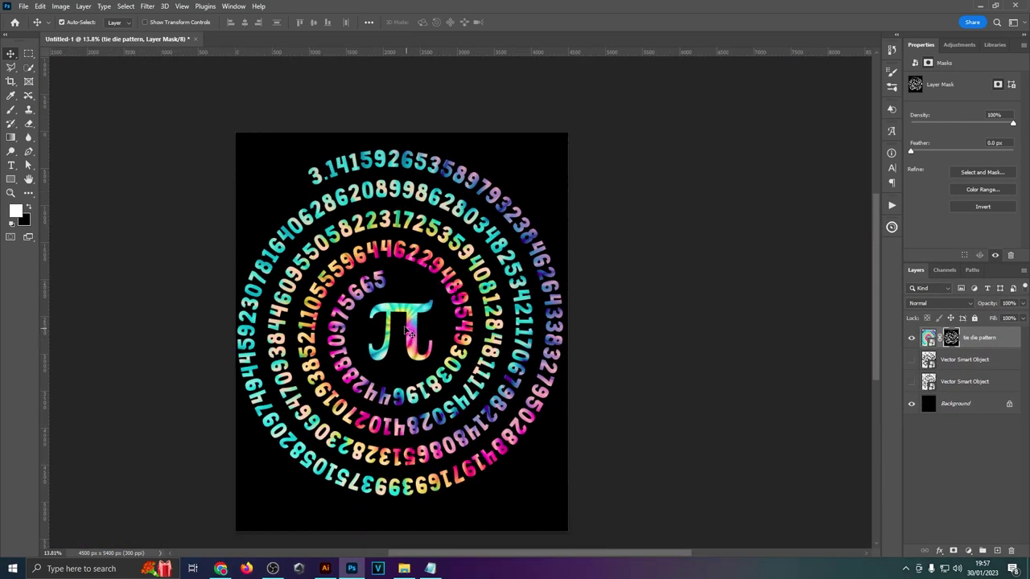
scroll(406, 328, up, 10)
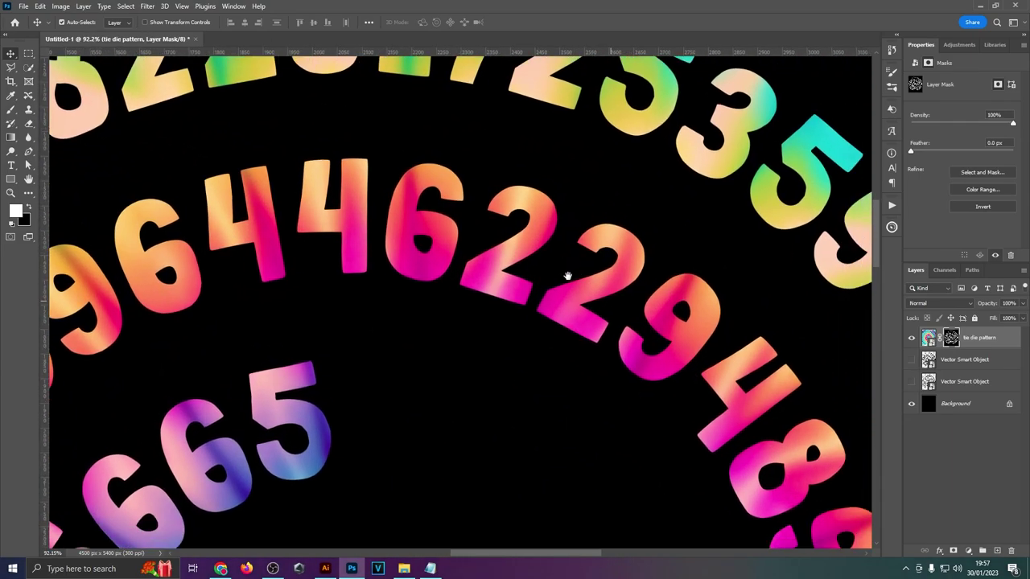
drag(559, 271, 615, 180)
drag(380, 230, 501, 279)
drag(374, 287, 559, 159)
Step: Switch to Illustrator and check that the spiral text kept off the artboard is still editable, leaving it unchanged
click(325, 569)
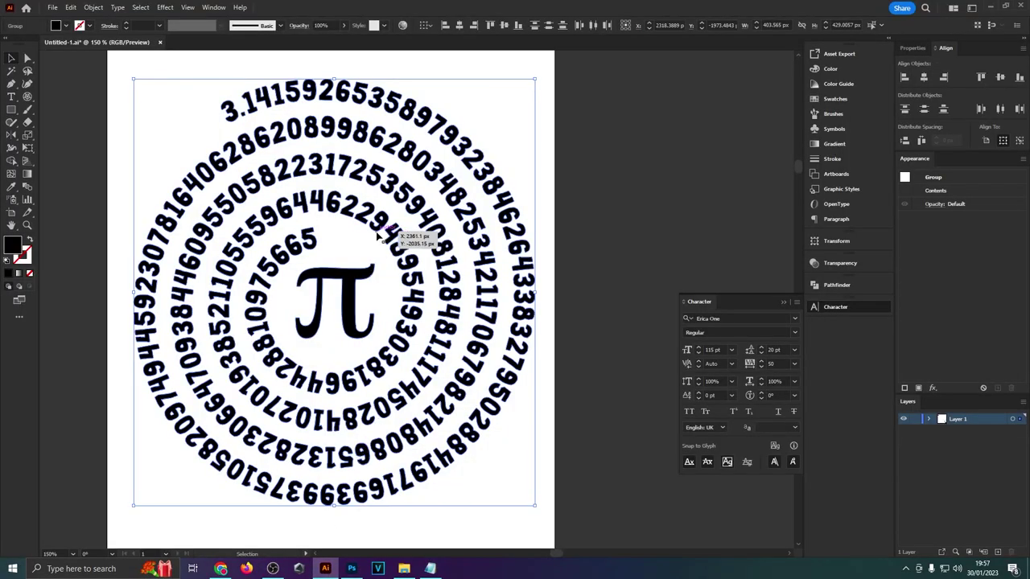
scroll(499, 261, up, 5)
scroll(435, 141, up, 5)
double_click(421, 165)
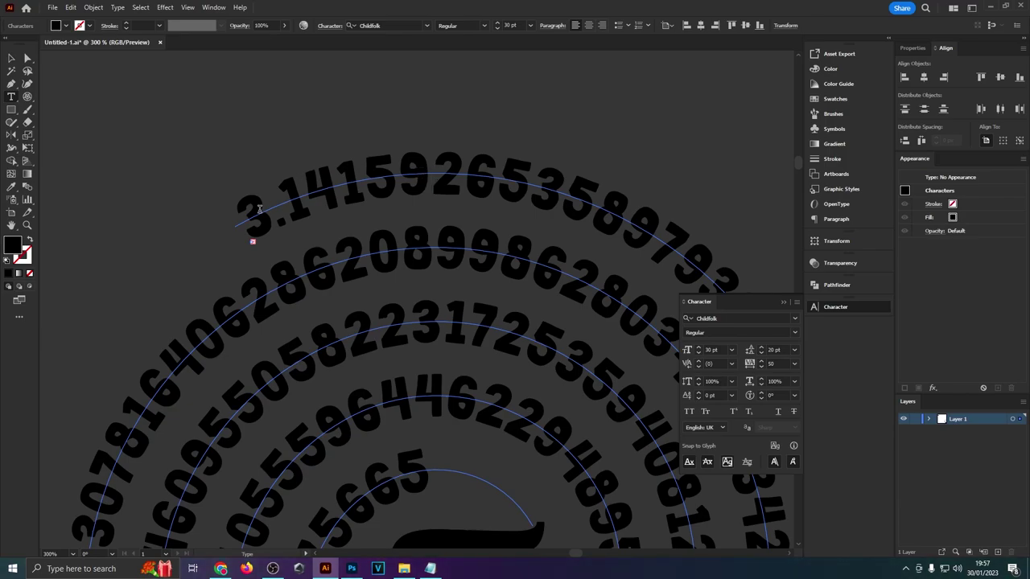
drag(259, 210, 653, 251)
click(11, 59)
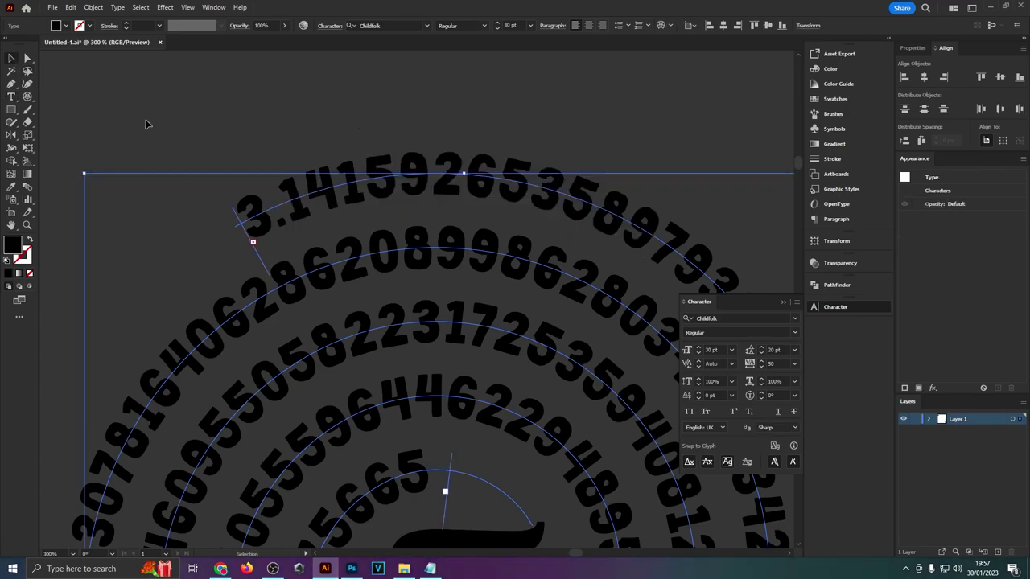
click(430, 125)
scroll(391, 169, down, 3)
drag(287, 202, 663, 214)
Step: Switch to Photoshop and view the whole tie-dye pi spiral on its black background
click(352, 569)
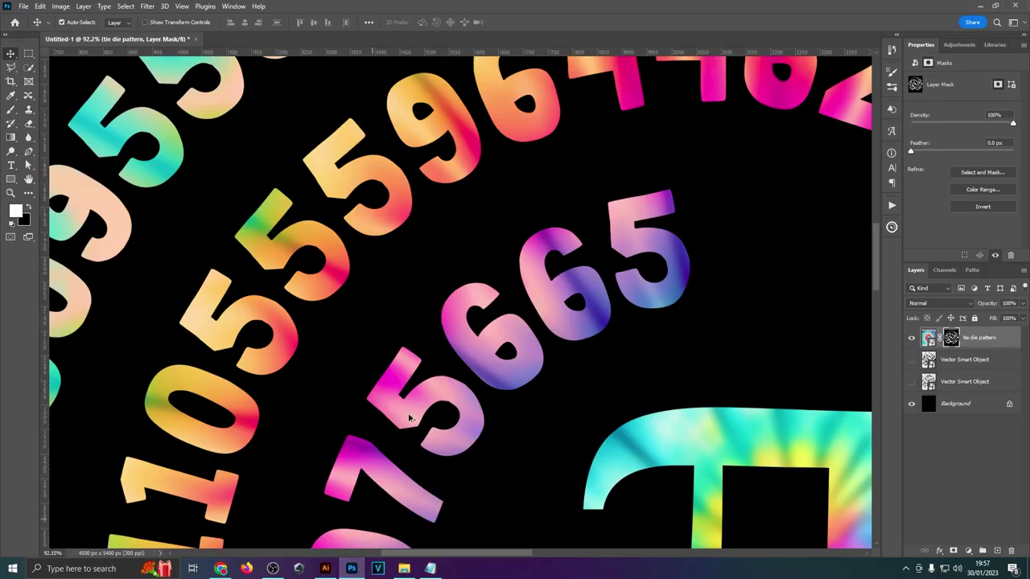
scroll(408, 418, down, 5)
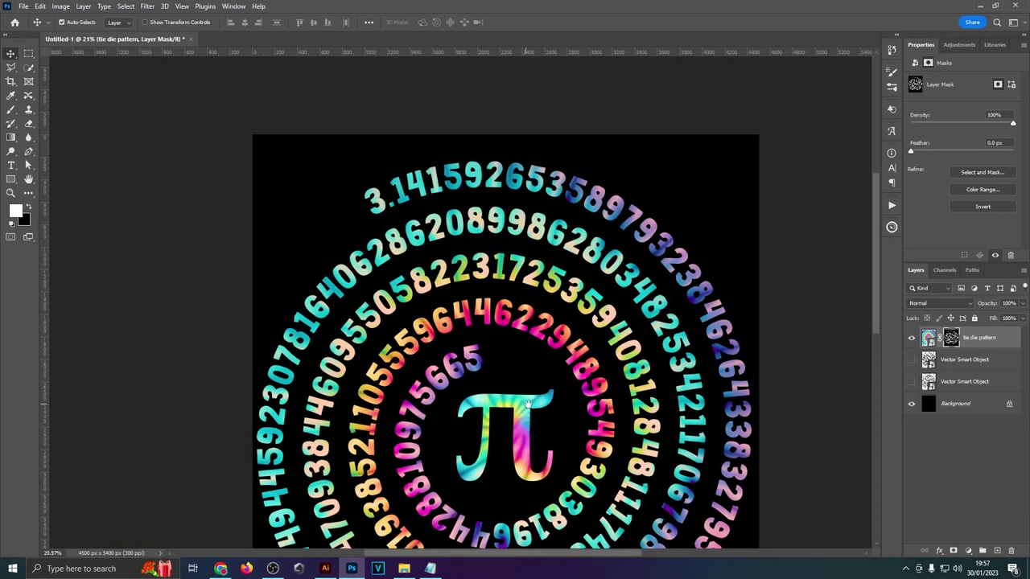
drag(526, 403, 451, 288)
scroll(462, 293, down, 2)
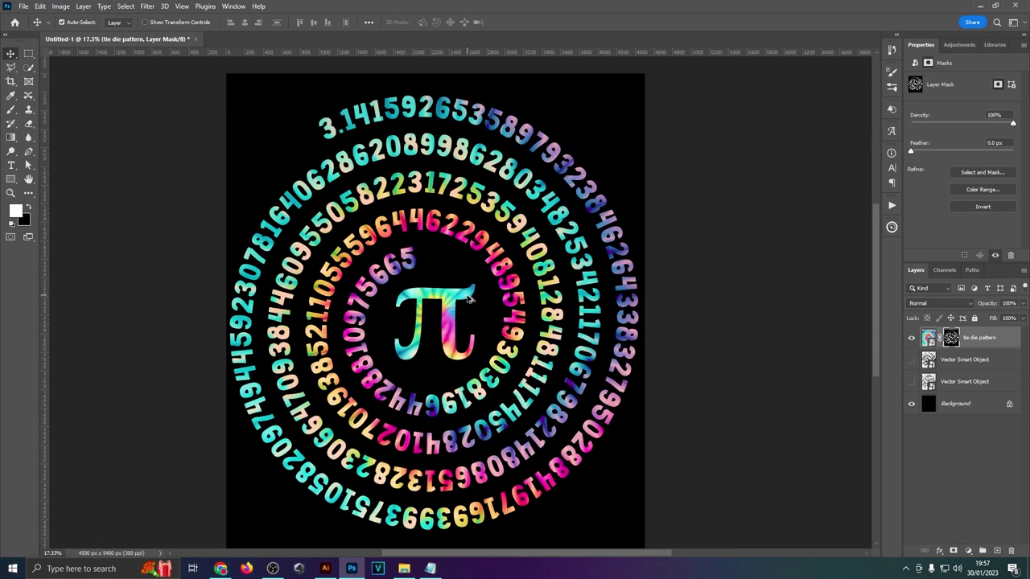
drag(572, 255, 519, 265)
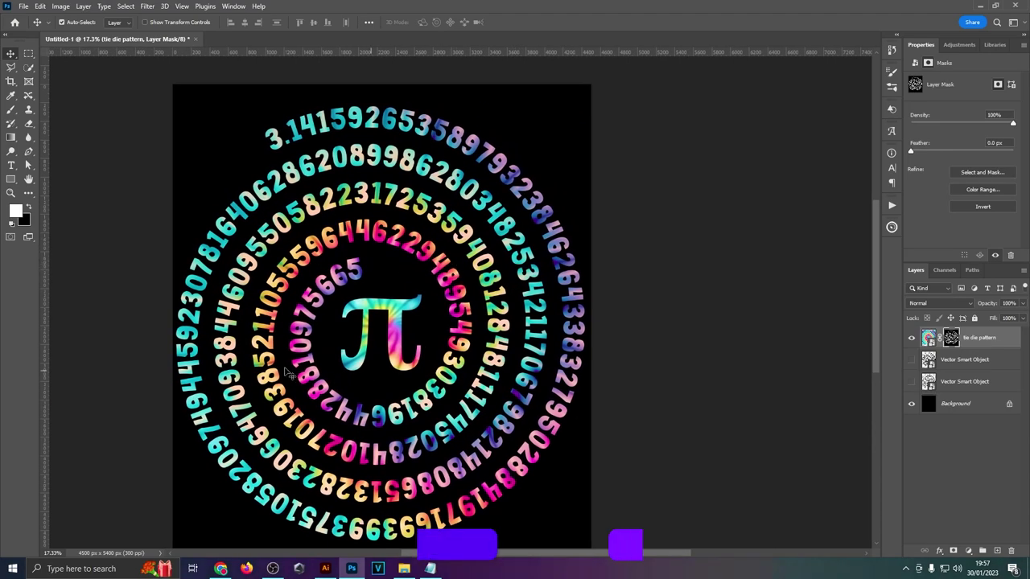